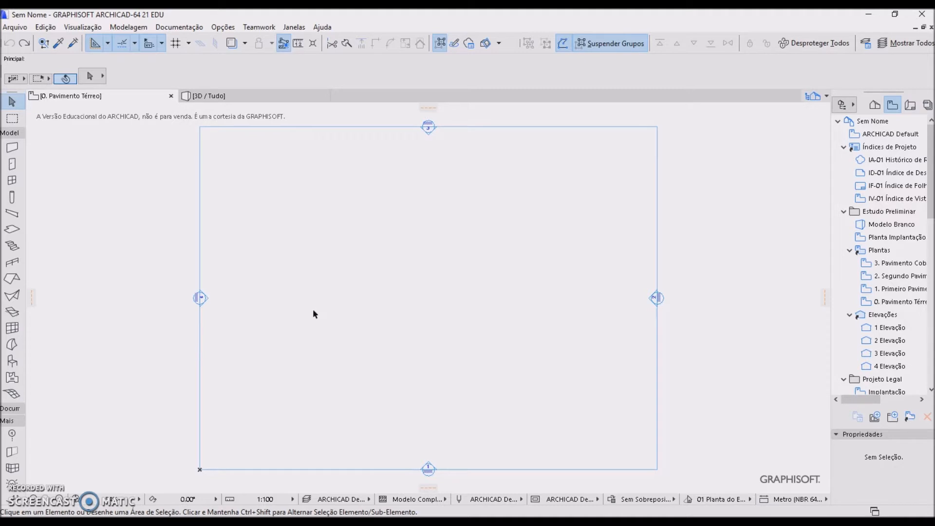
Open the Canetas e Cores settings for the model views' pen sets
left_click(255, 267)
left_click(179, 28)
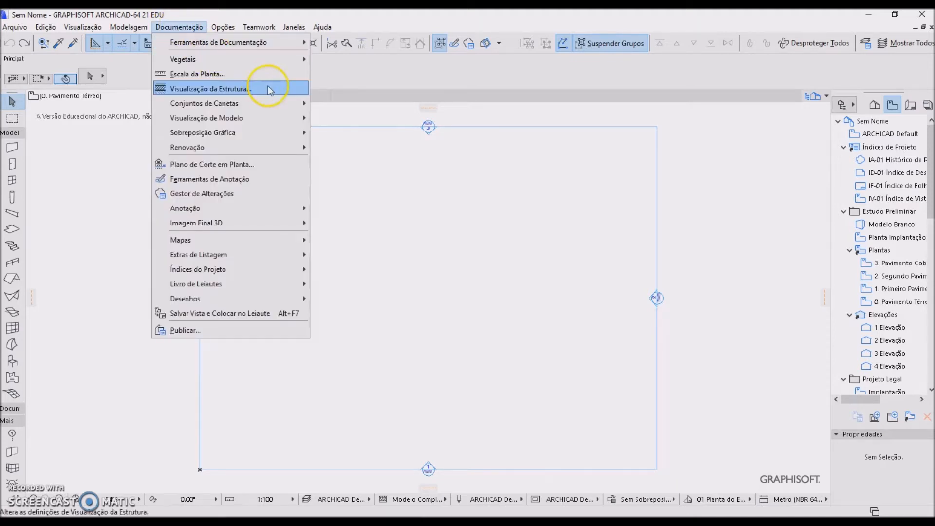
left_click(216, 104)
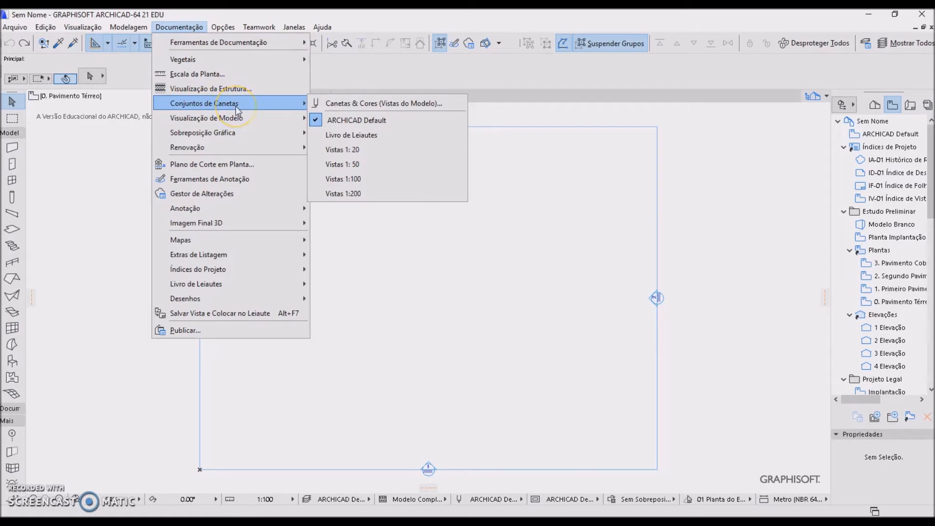
left_click(399, 104)
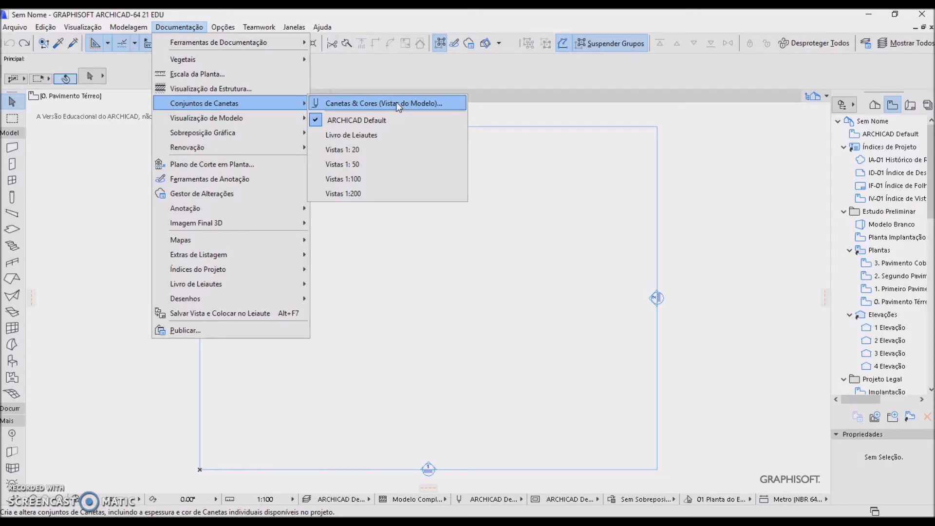
left_click(357, 197)
left_click(354, 104)
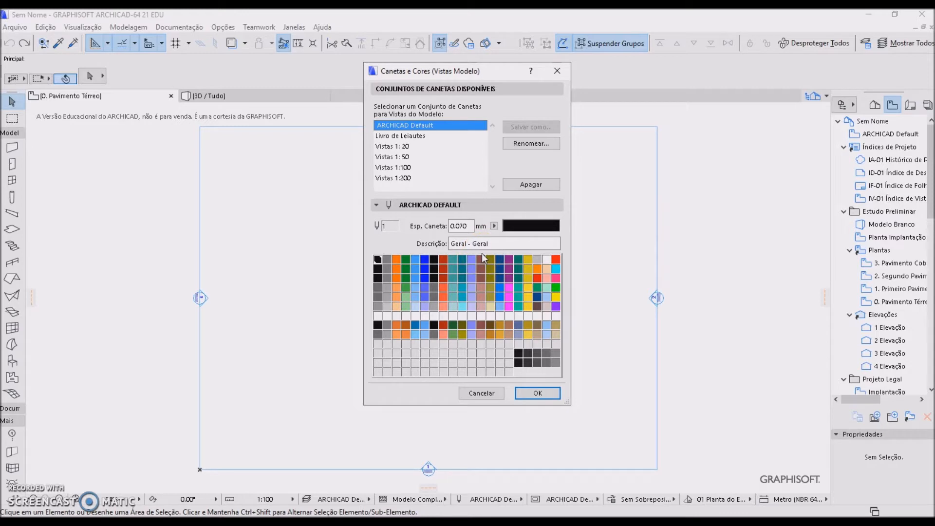
Browse the ARCHICAD Default pen set by selecting pens 1 to 4 and the last pen, 255
left_click(453, 223)
left_click(408, 147)
left_click(387, 259)
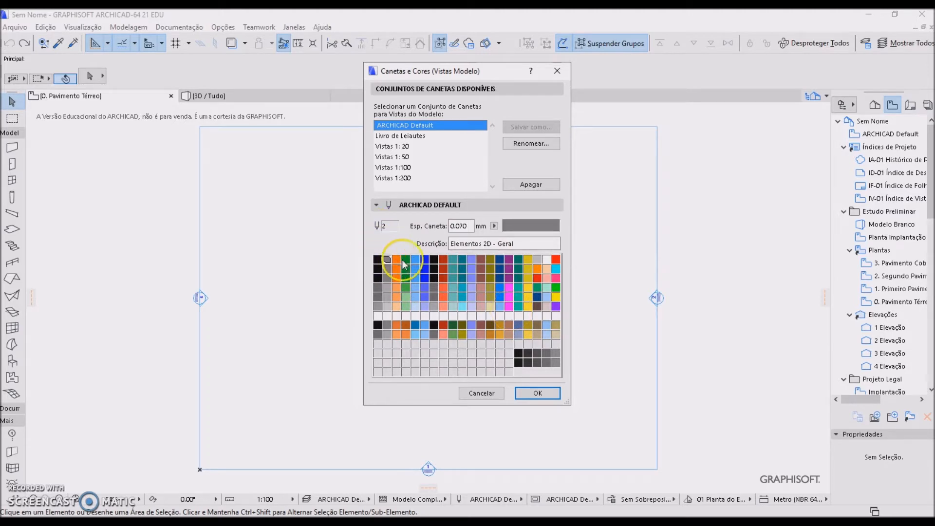
left_click(378, 260)
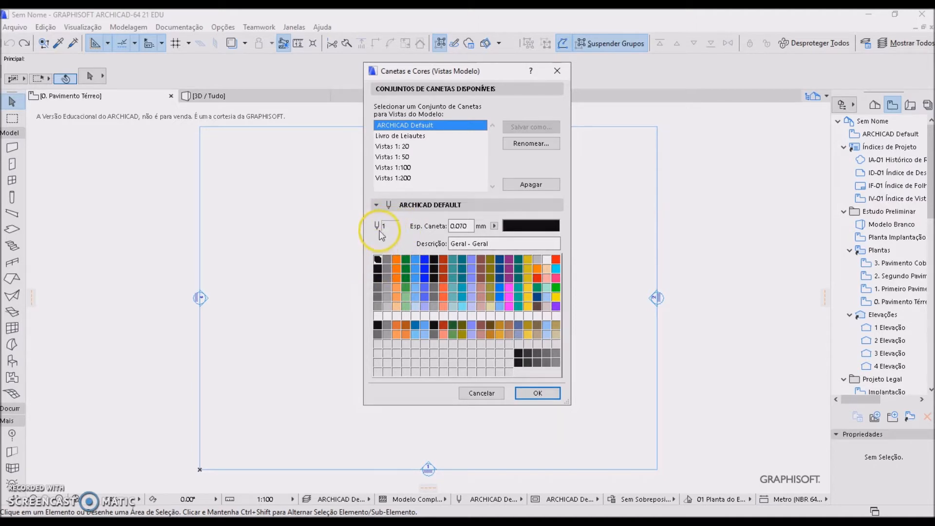
left_click(387, 260)
left_click(396, 260)
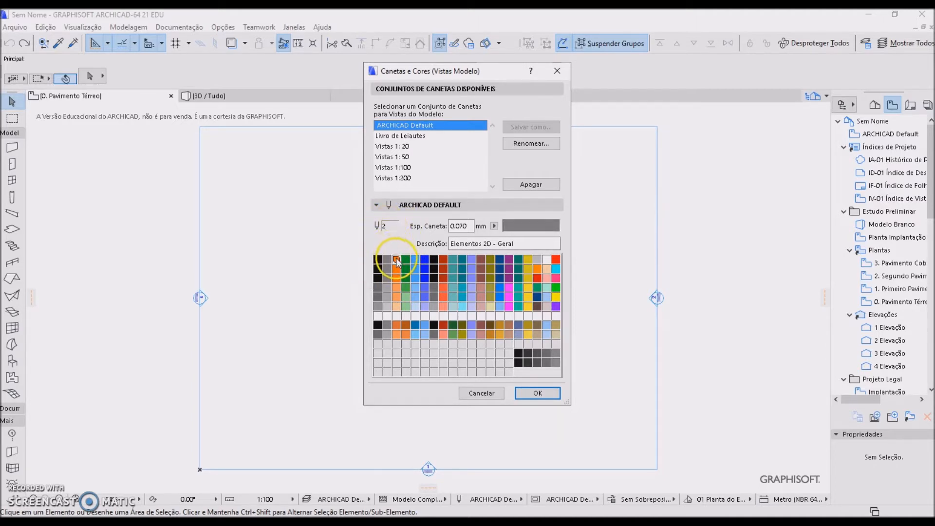
left_click(405, 259)
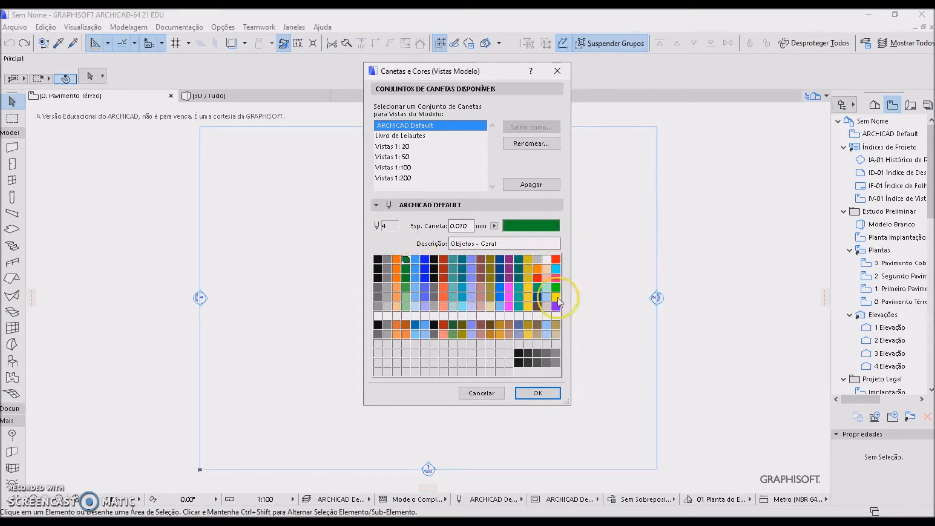
left_click(509, 372)
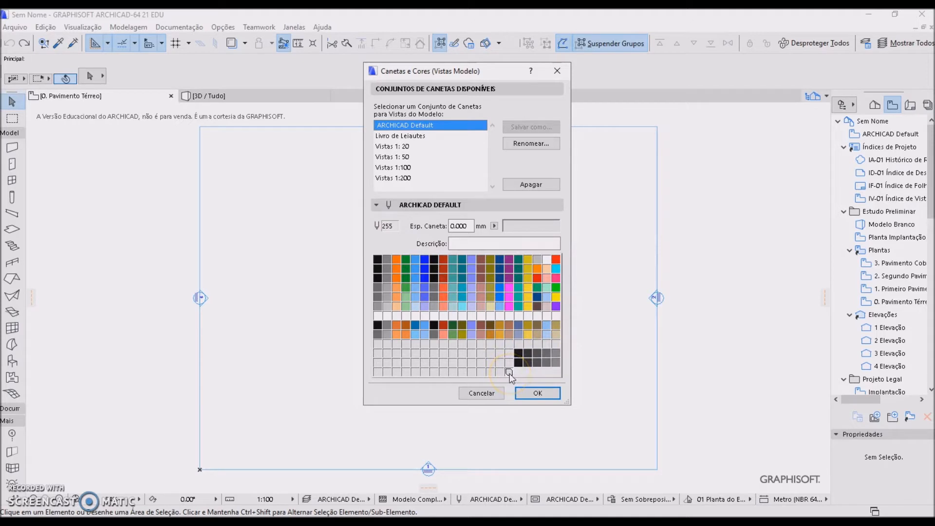
Open the colour editor of pen 1 to view its colour options, and cancel it without changes
left_click(375, 258)
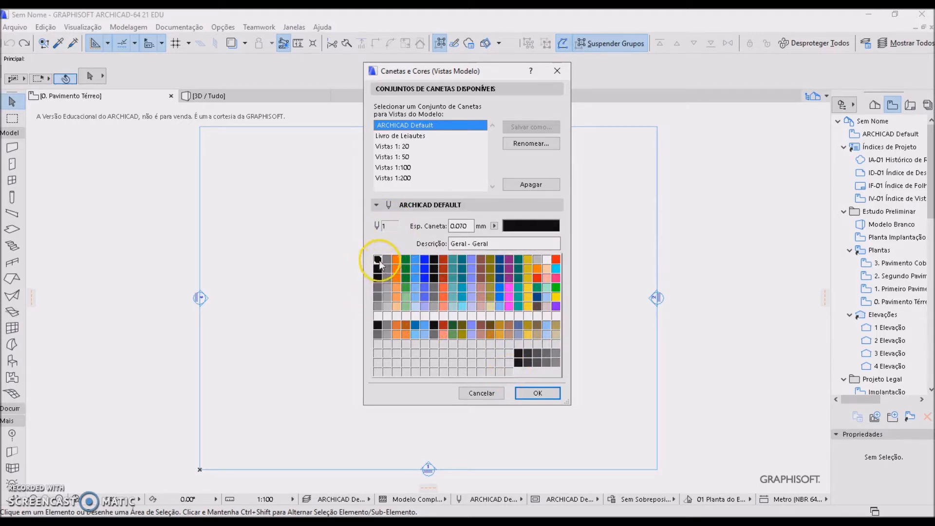
left_click(386, 260)
left_click(376, 259)
double_click(379, 262)
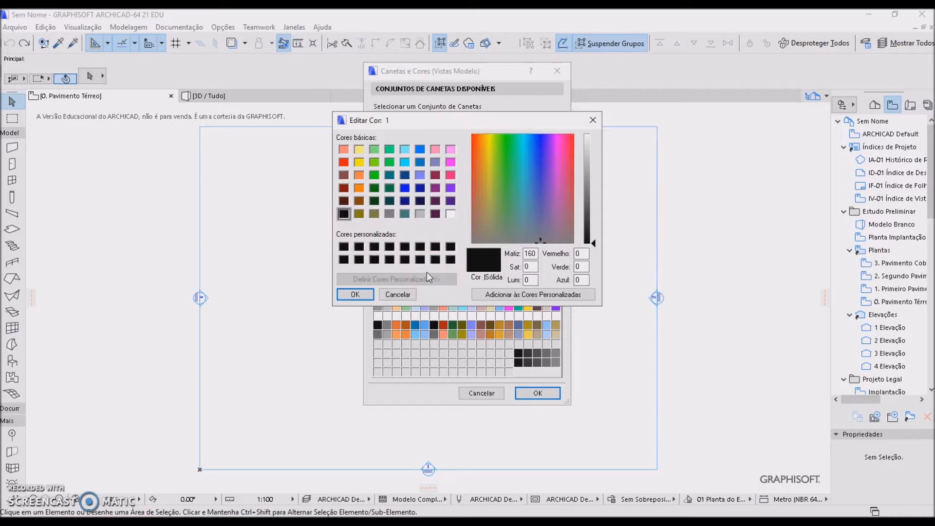
left_click(397, 294)
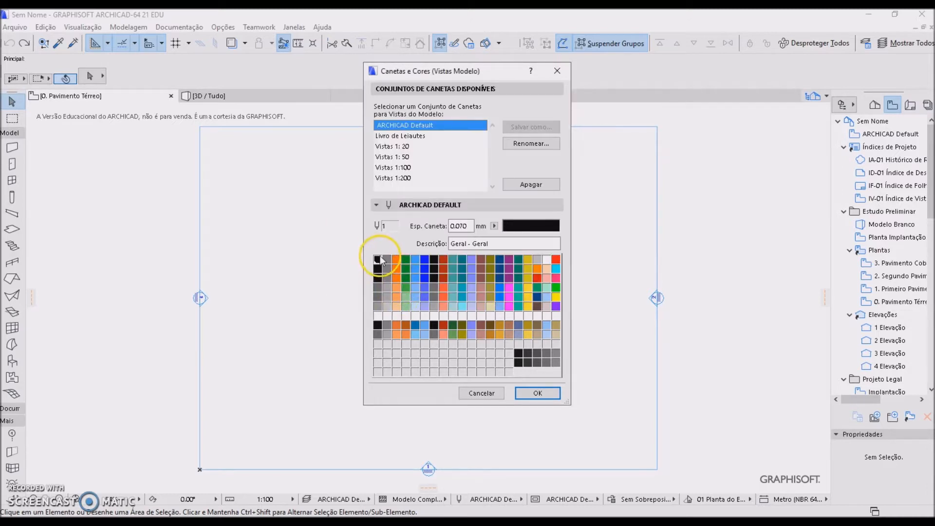
Inspect the thickness and description of pen 1 in the ARCHICAD Default set
left_click(468, 225)
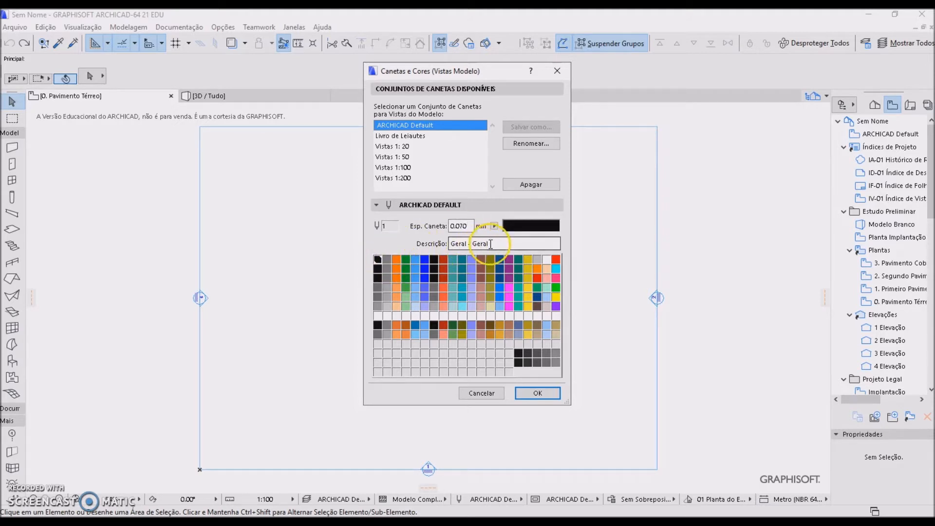
left_click_drag(491, 243, 446, 240)
left_click(508, 243)
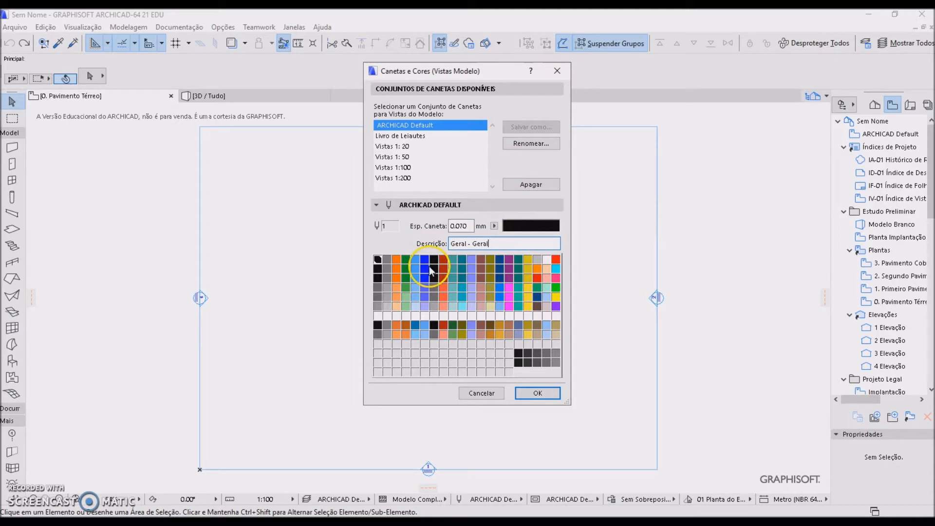
left_click(378, 262)
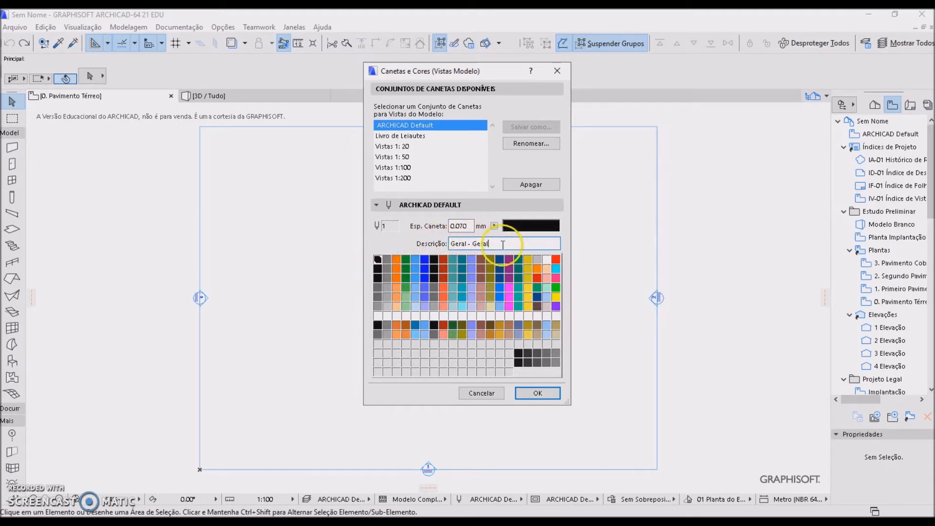
Read the descriptions of pens 2 to 12 in the first row of the ARCHICAD Default set
left_click(387, 259)
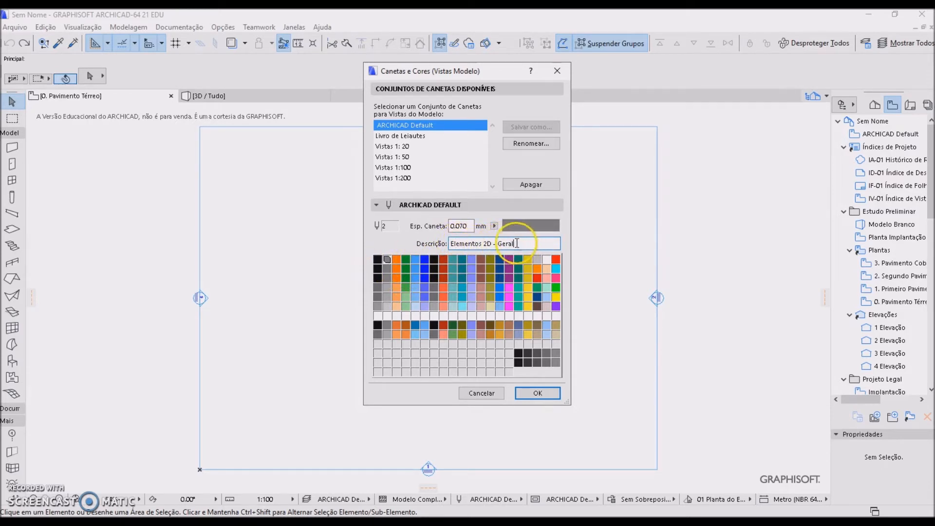
left_click(396, 260)
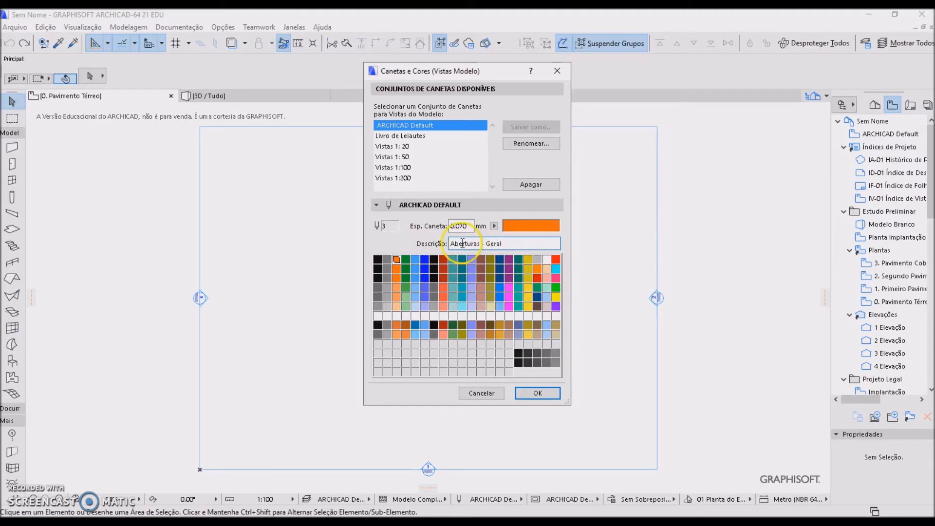
left_click(405, 259)
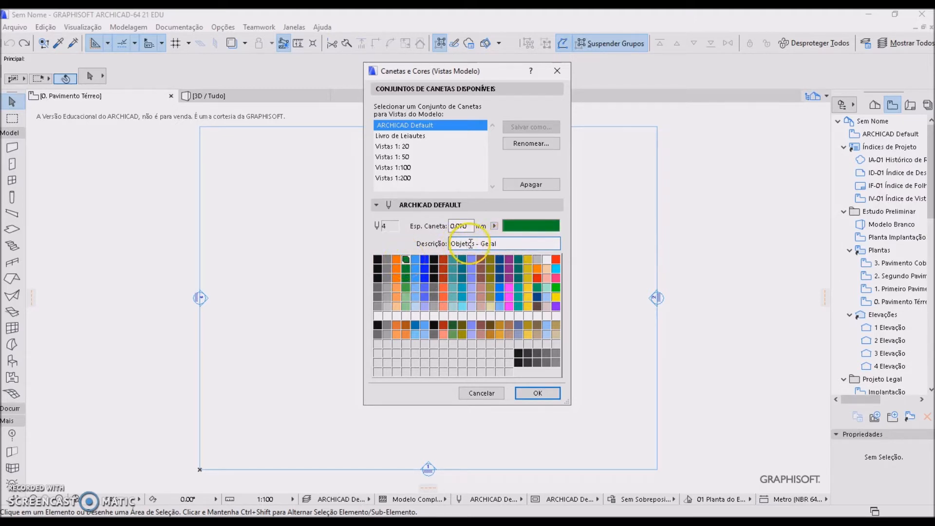
left_click(416, 261)
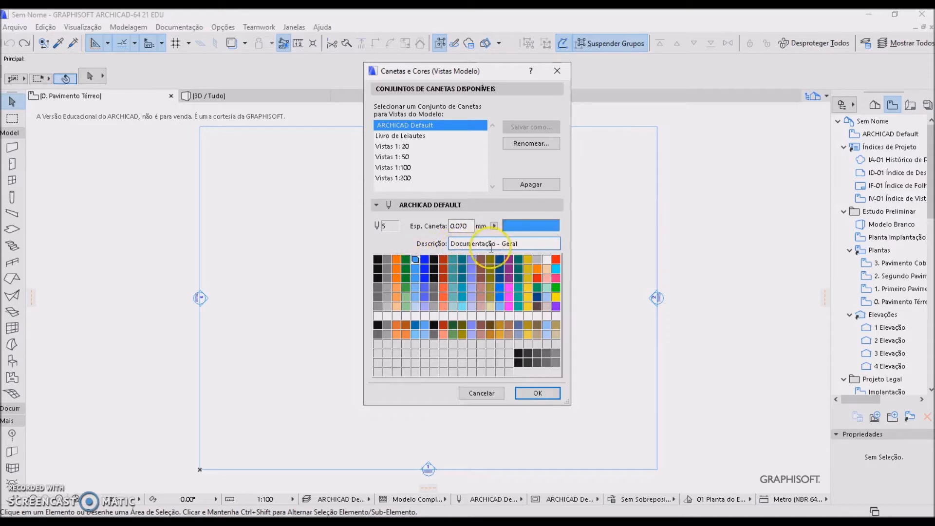
left_click(424, 261)
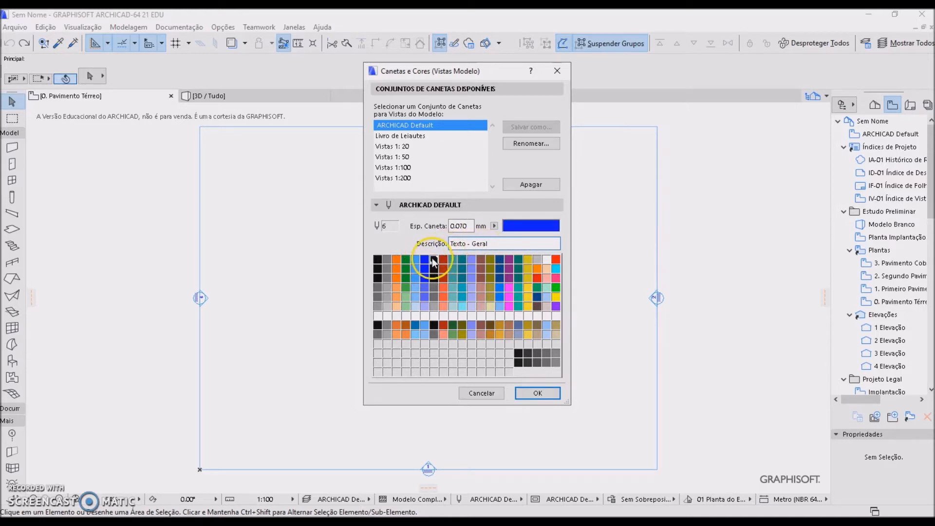
left_click(433, 260)
left_click(443, 259)
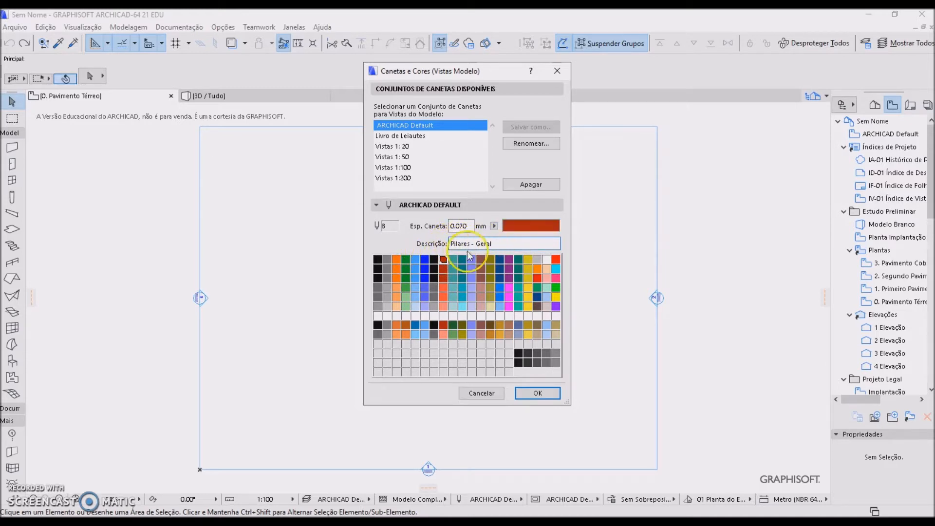
left_click(453, 259)
left_click(461, 259)
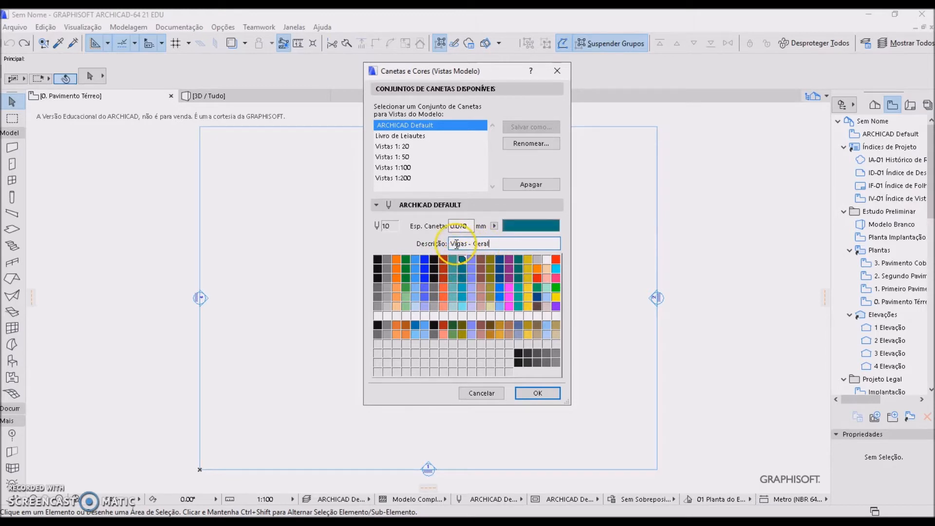
left_click(471, 260)
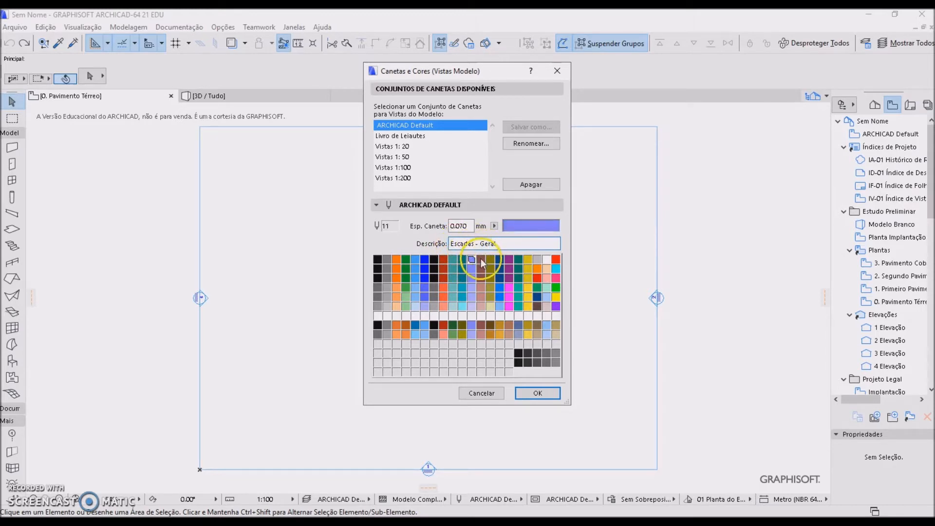
left_click(480, 260)
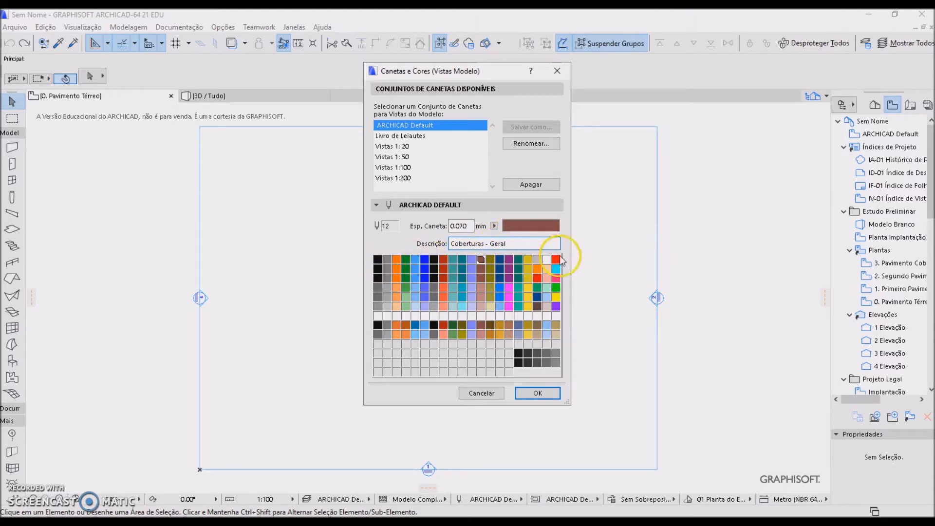
Compare the thickness and description of the Coberturas pens, going through pens 12, 32, 52, 72, 92 and 112
left_click(481, 268)
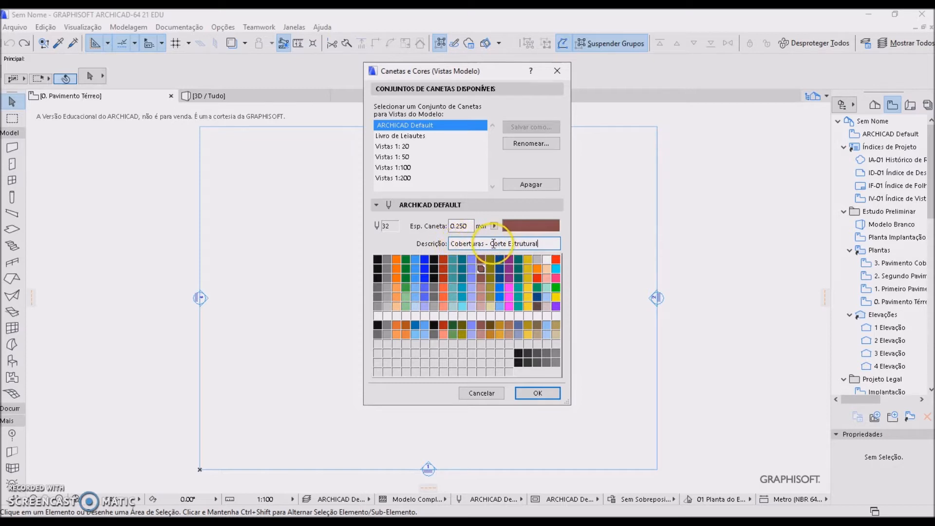
left_click(480, 278)
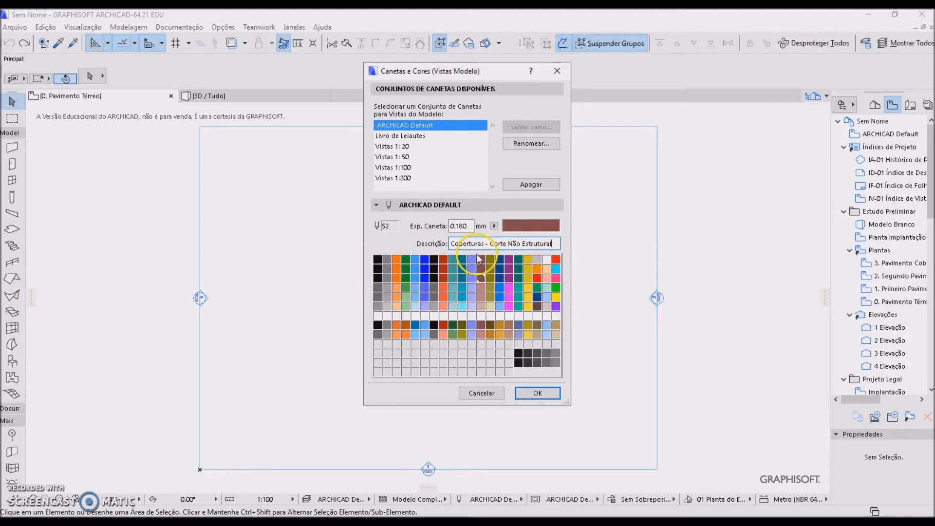
left_click(481, 306)
left_click(481, 297)
left_click(480, 287)
left_click(481, 268)
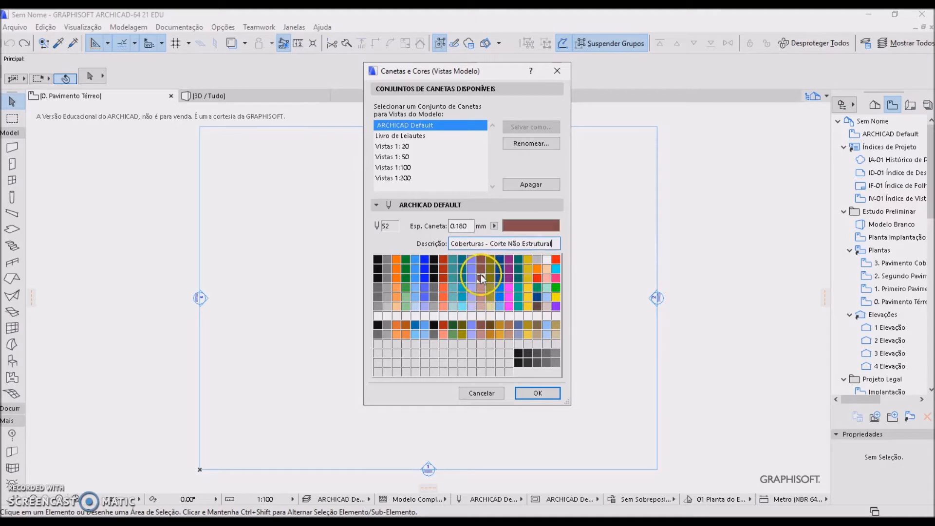
left_click(480, 259)
left_click(480, 269)
left_click(480, 277)
left_click(480, 287)
left_click(479, 296)
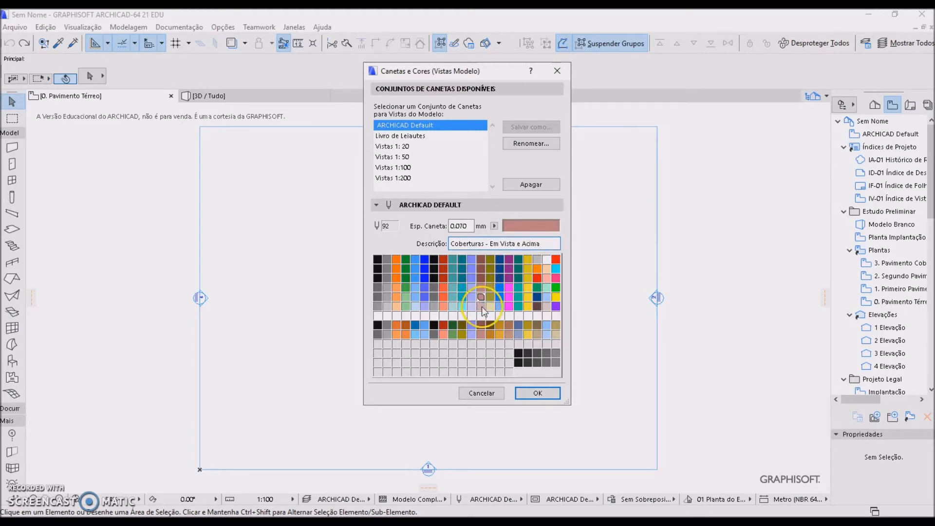
left_click(481, 305)
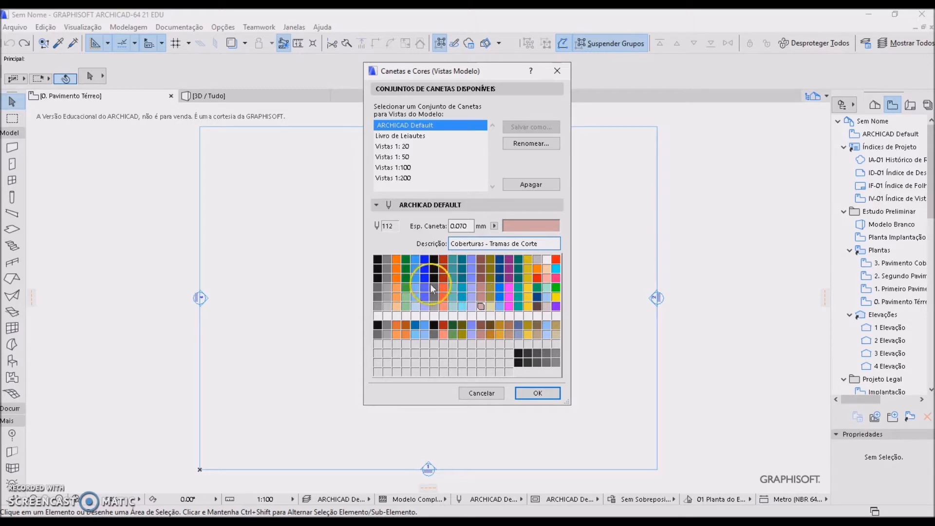
Review the thickness and description of Paredes pens 7, 27, 47, 67, 87 and 107, and close the pen settings
left_click(433, 259)
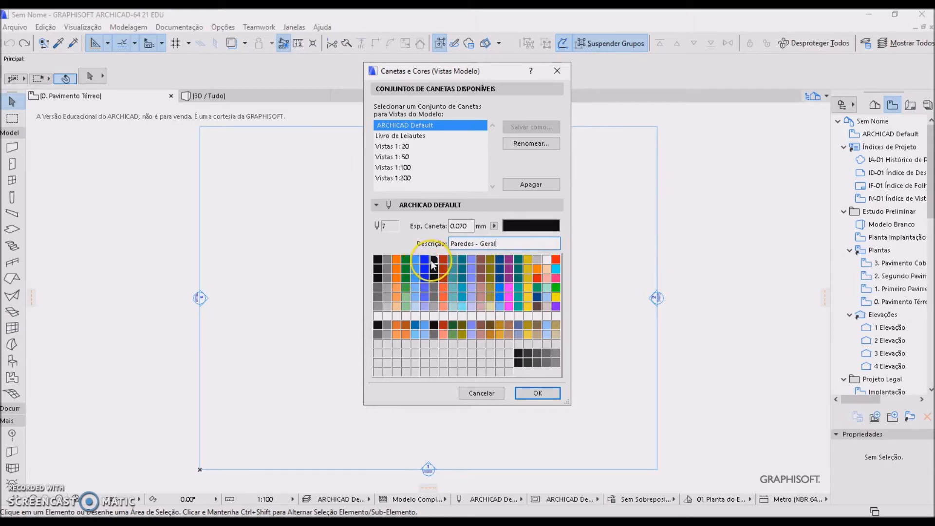
left_click(434, 269)
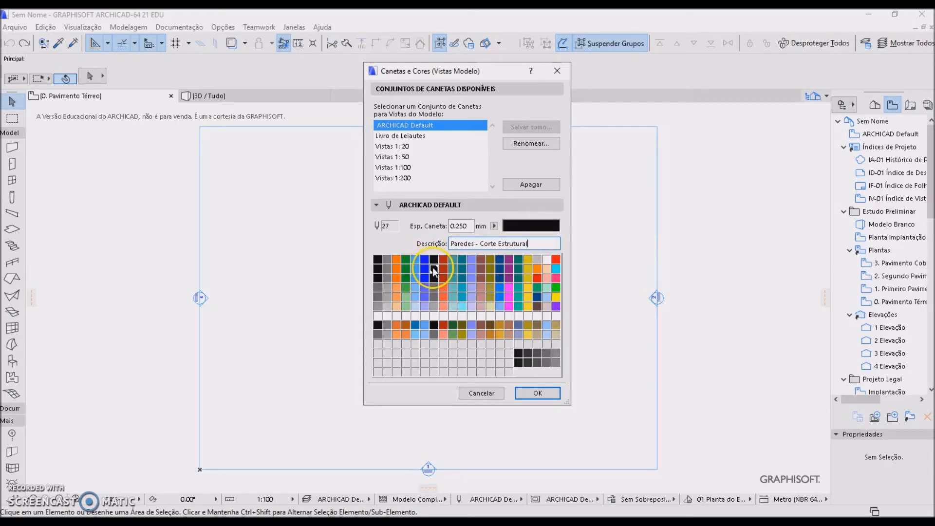
left_click(434, 278)
left_click(434, 288)
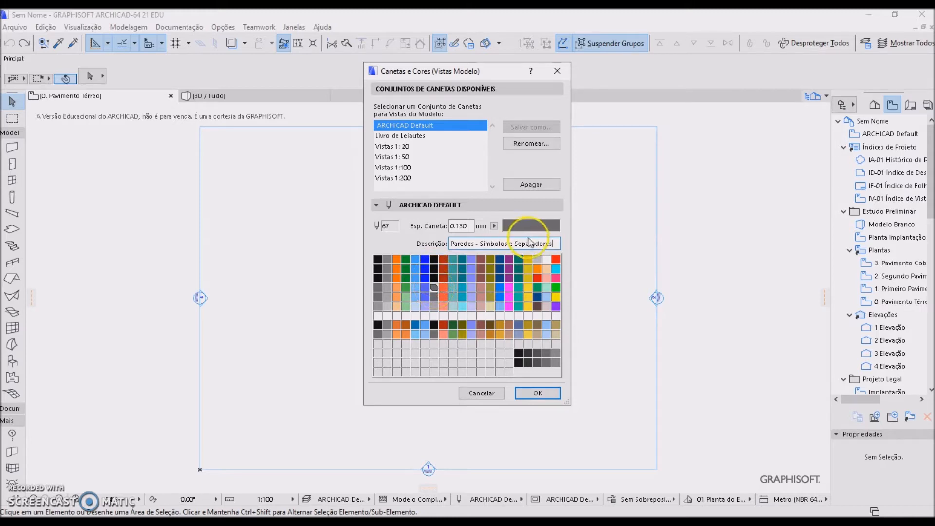
left_click(434, 297)
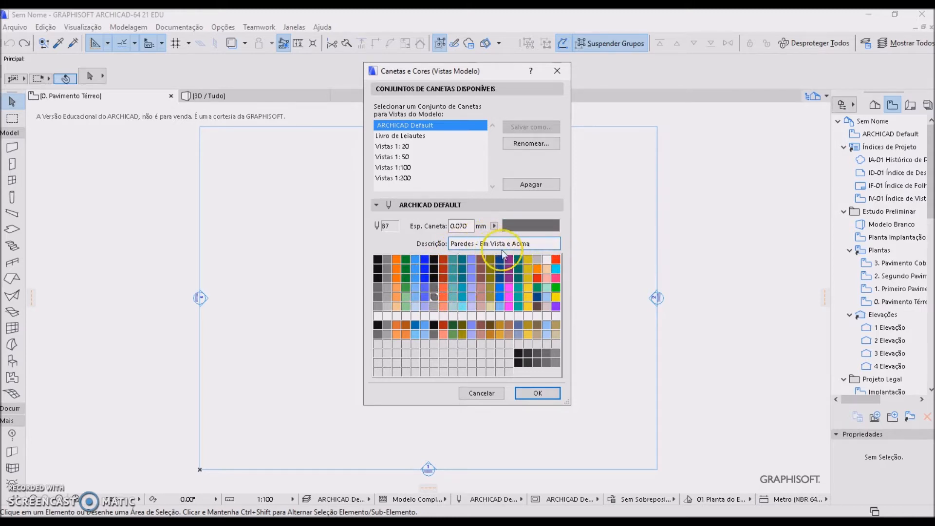
left_click(434, 307)
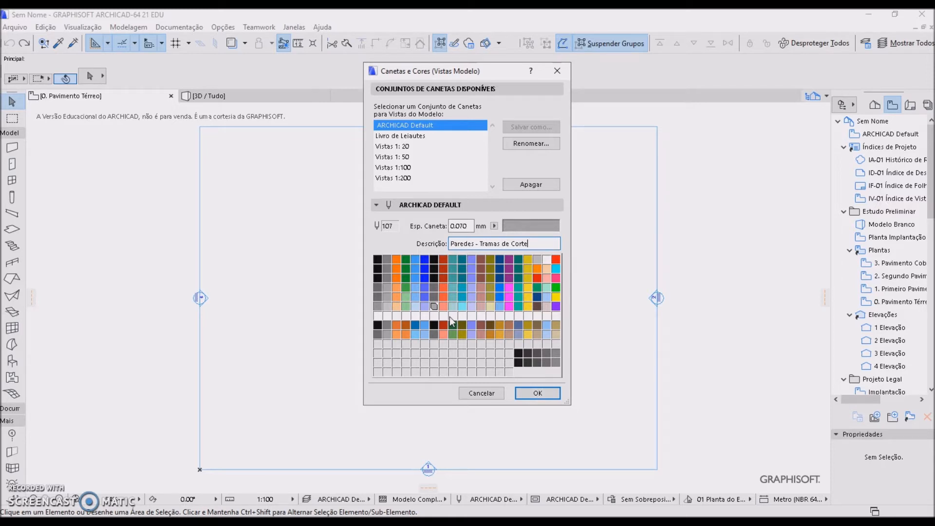
left_click(537, 393)
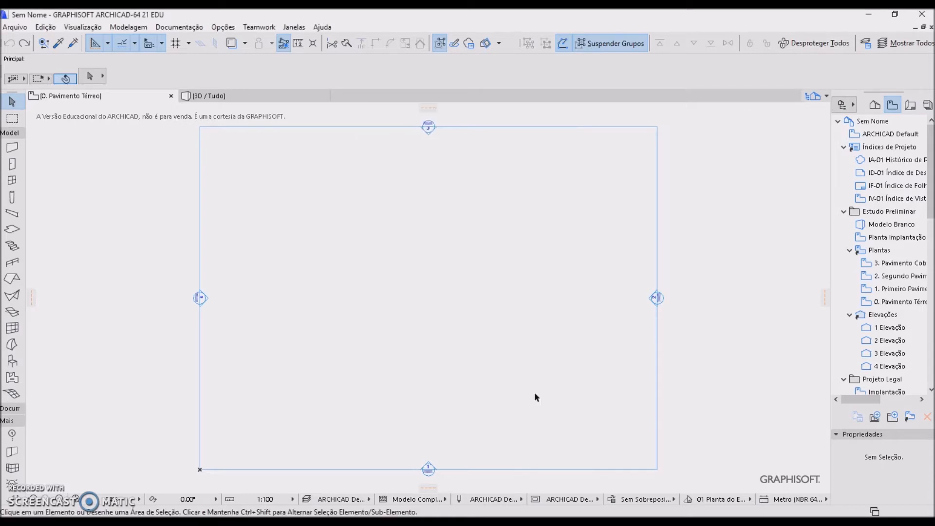
Draw a horizontal wall about 1.4 m long in the middle of the Pavimento Térreo floor plan
left_click(13, 147)
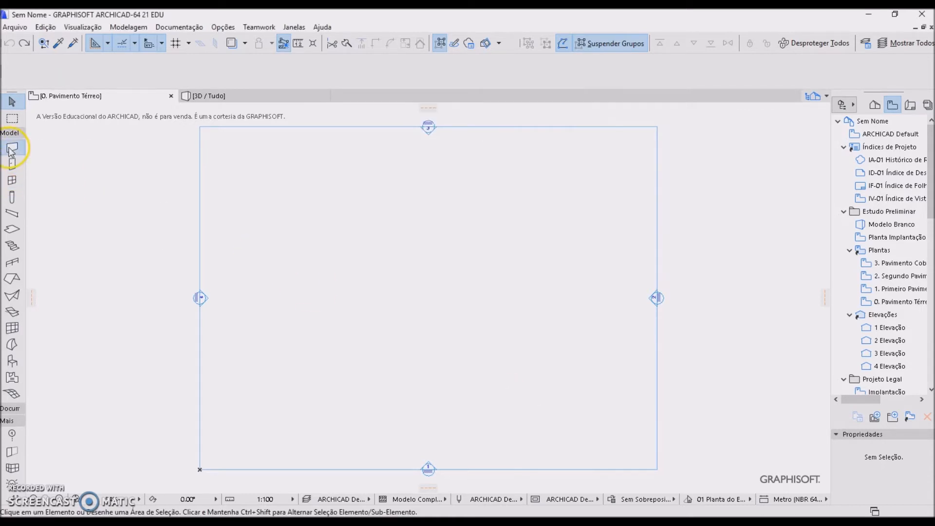
left_click(418, 301)
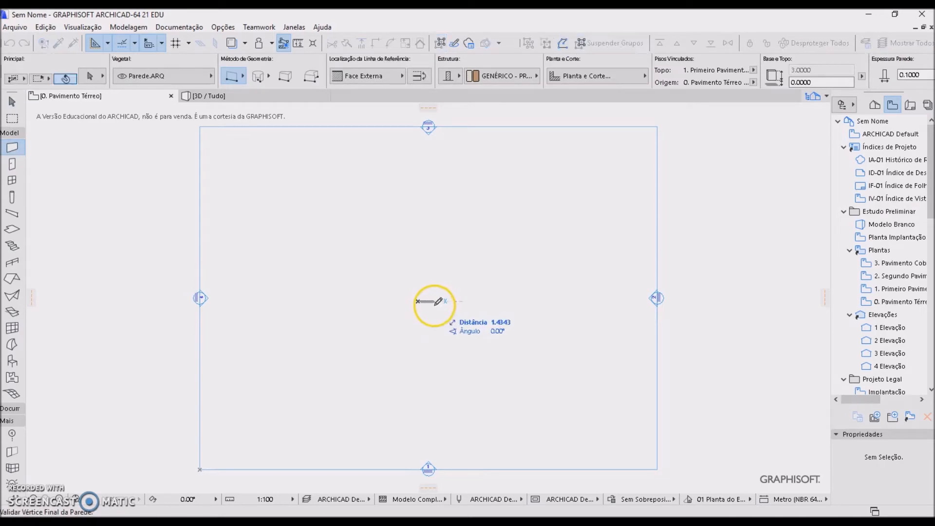
left_click(437, 301)
scroll(418, 299, "up", 3)
scroll(455, 315, "up", 4)
scroll(452, 318, "up", 4)
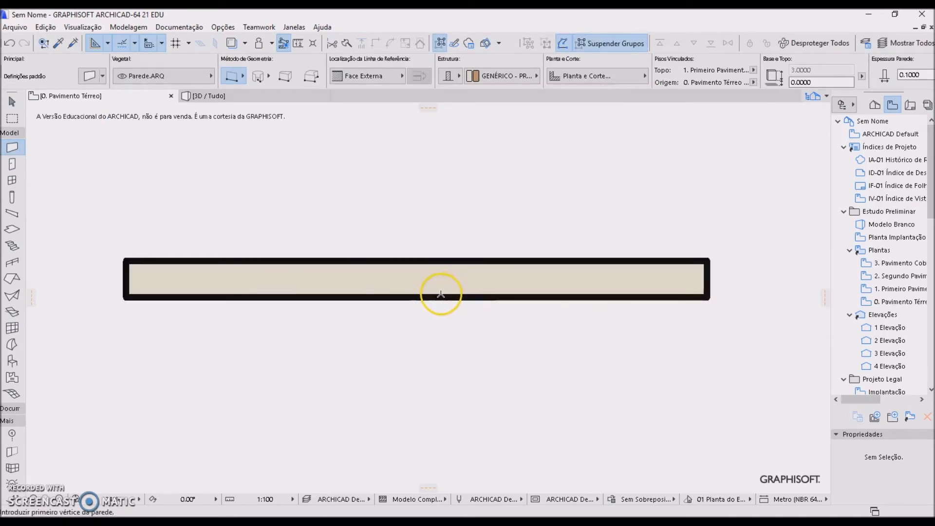
scroll(445, 301, "down", 1)
key("Escape")
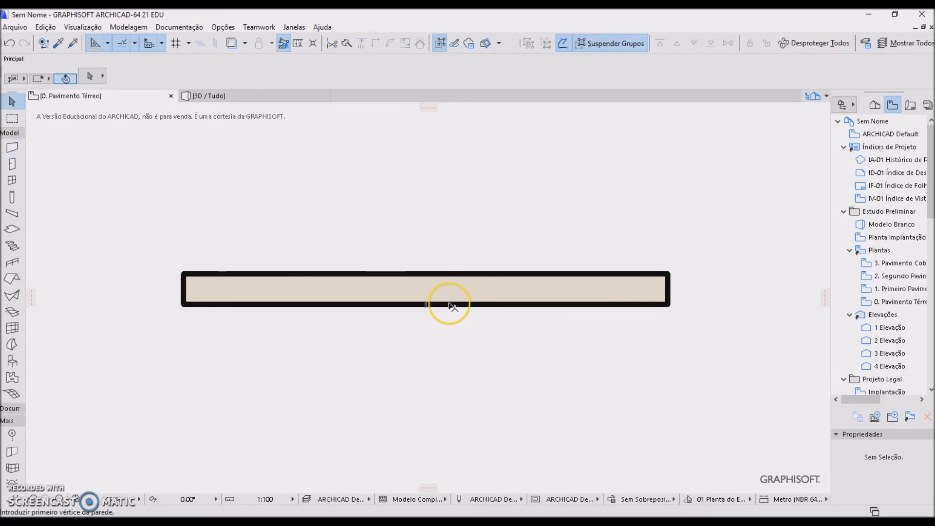
left_click(508, 308)
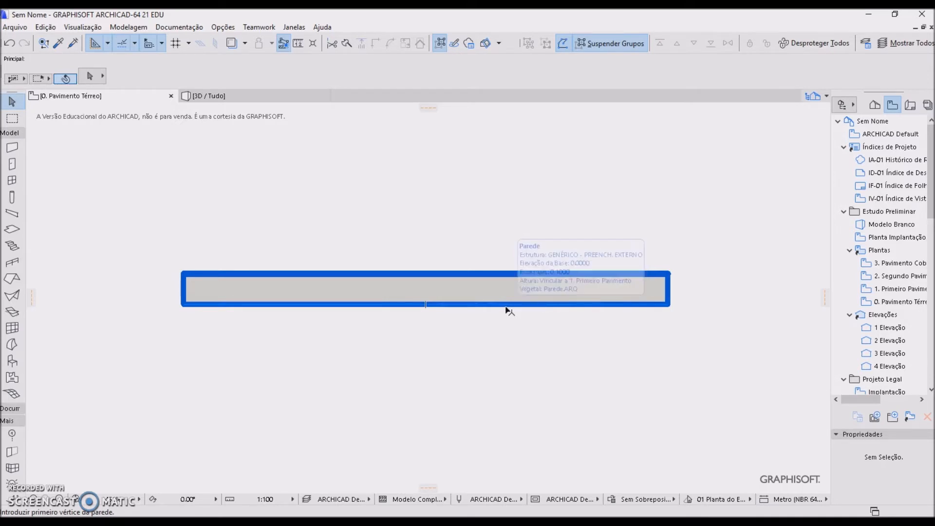
left_click(198, 27)
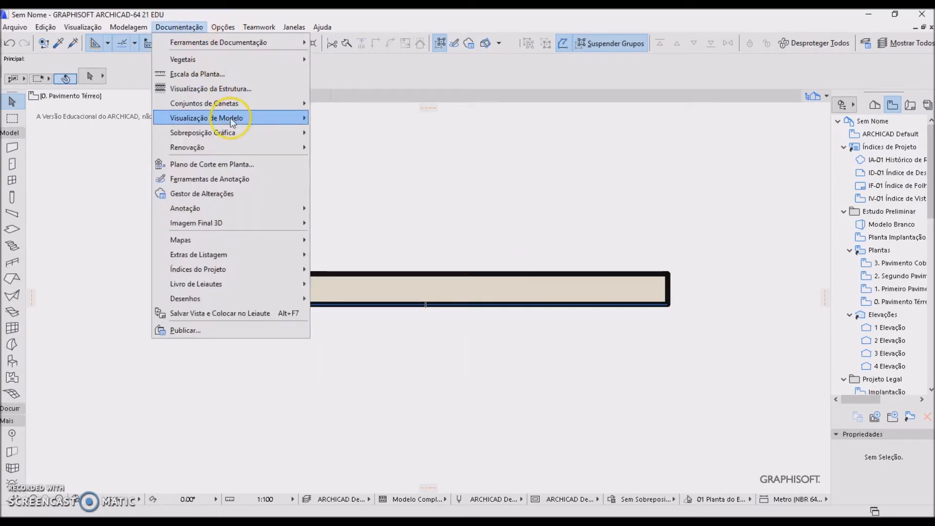
mouse_move(245, 103)
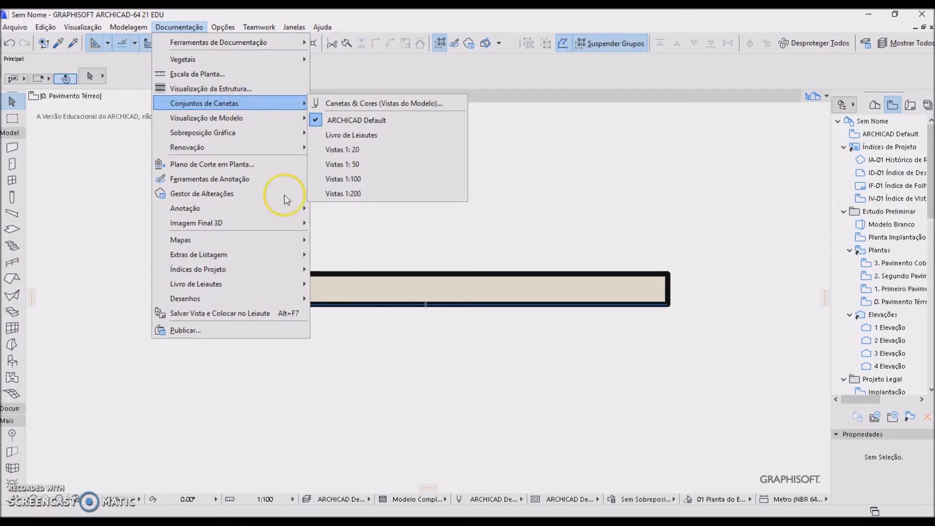
left_click(408, 373)
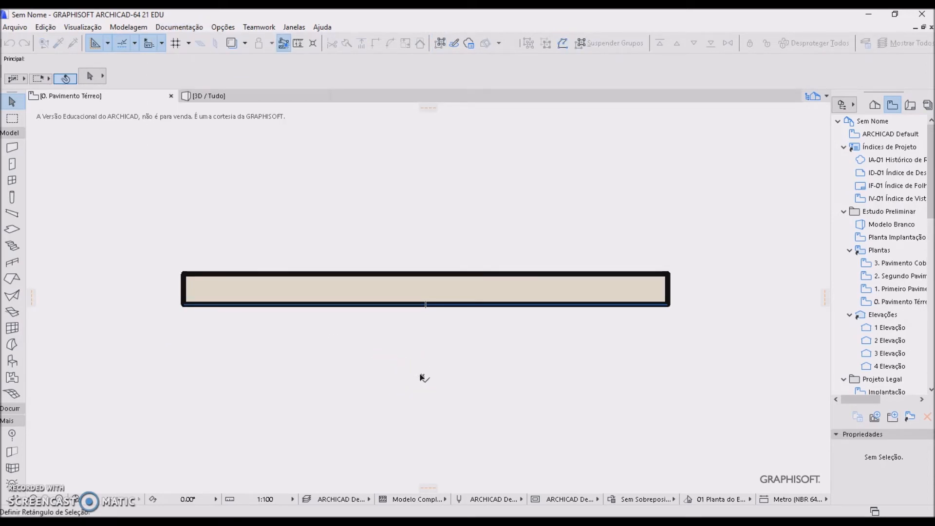
left_click(421, 376)
left_click(408, 411)
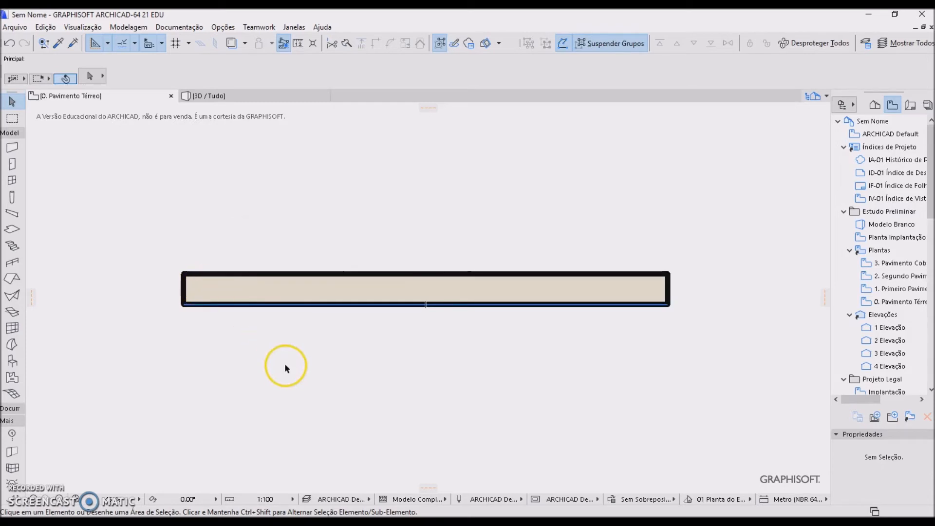
left_click(262, 299)
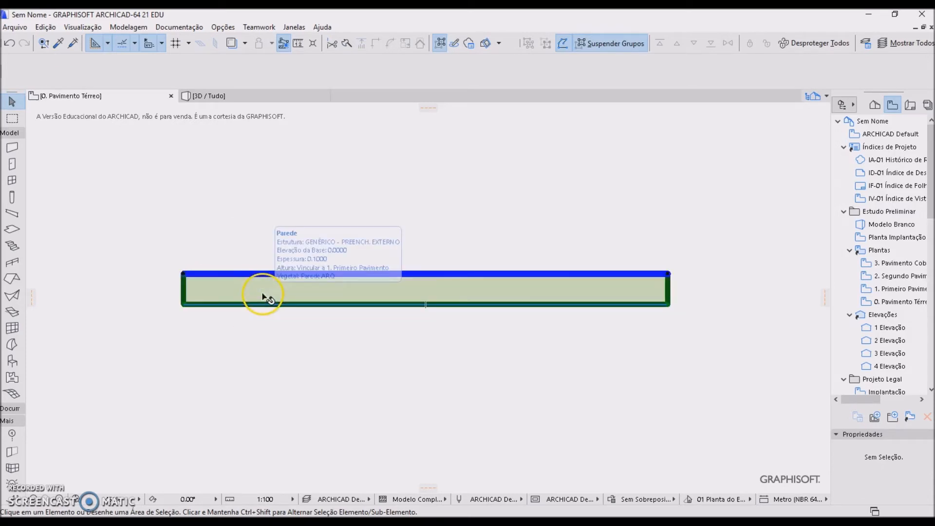
left_click(290, 328)
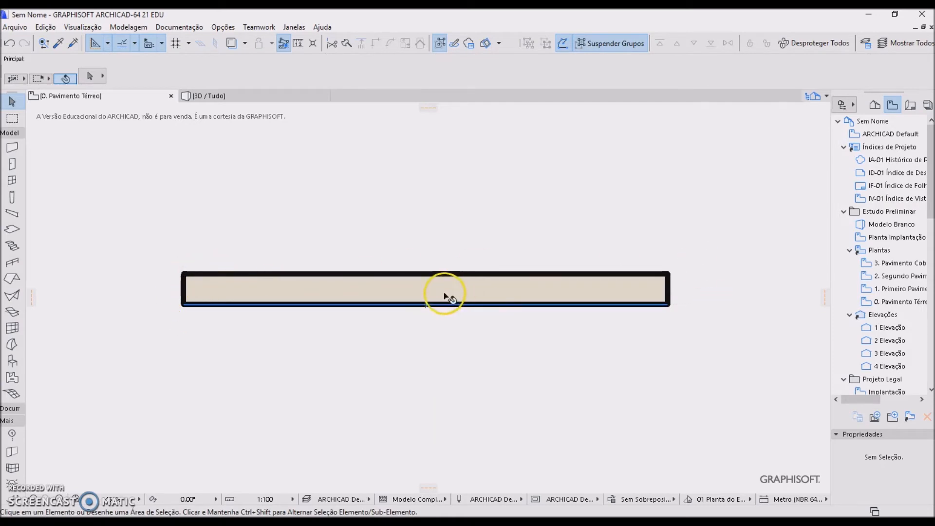
Review the thickness and description of Paredes pens 7 and 27 in the ARCHICAD Default set, and close the pen settings
left_click(179, 28)
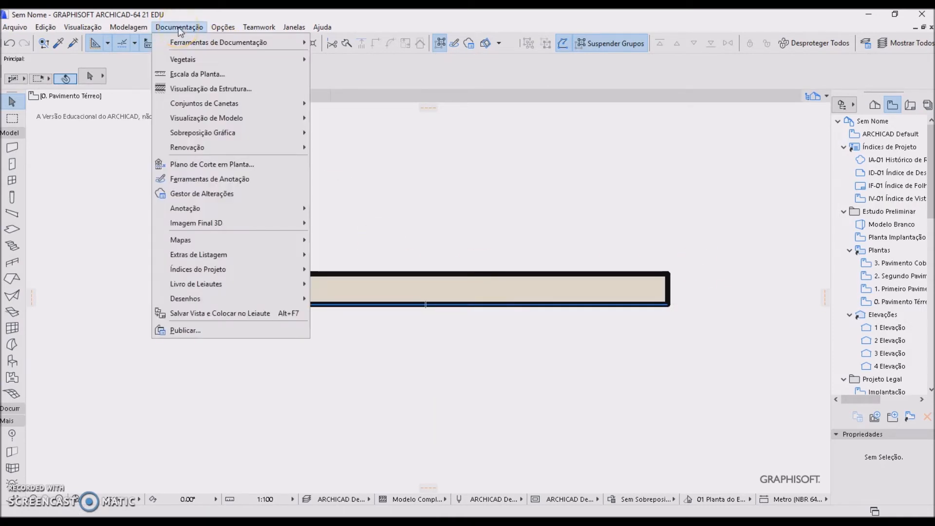
mouse_move(272, 105)
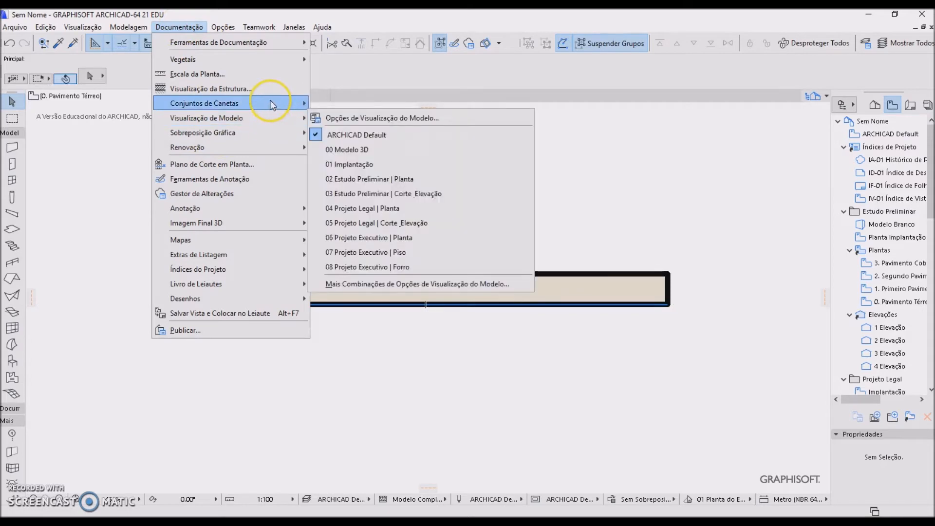
left_click(352, 104)
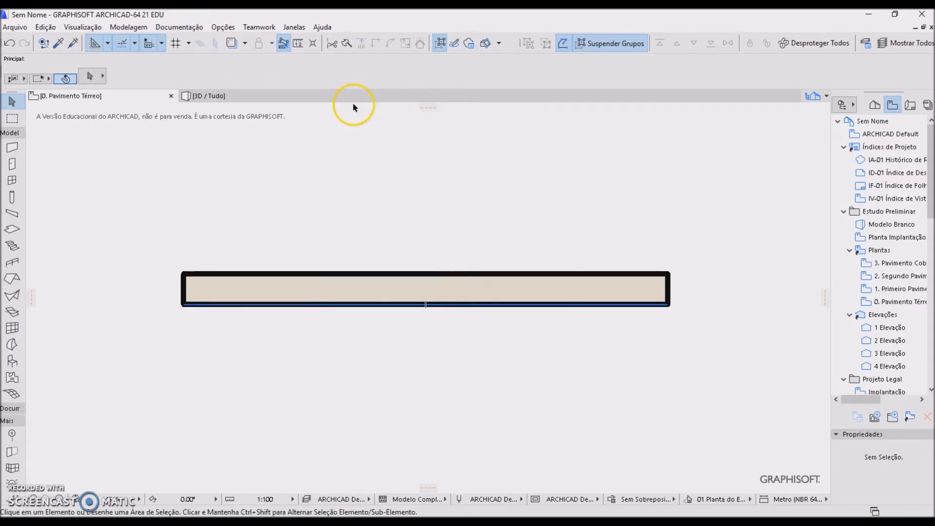
left_click(434, 261)
left_click(434, 269)
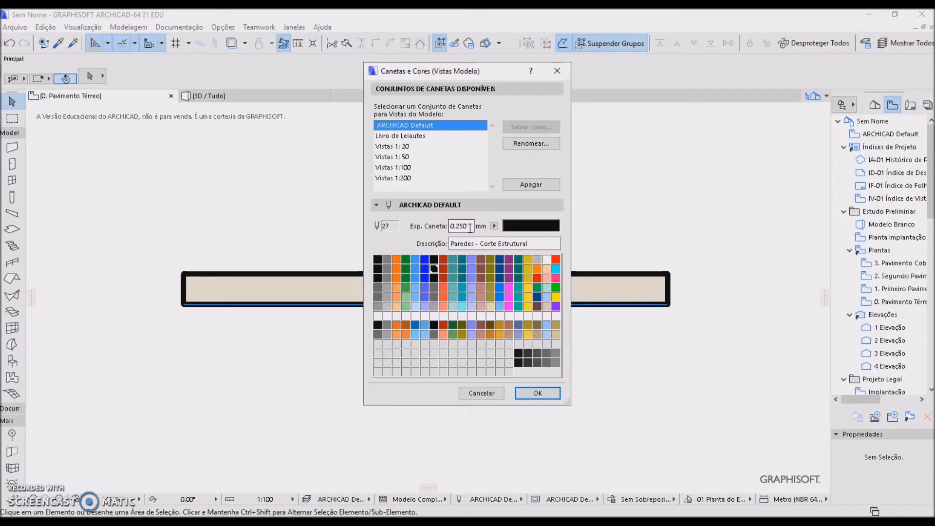
left_click(476, 389)
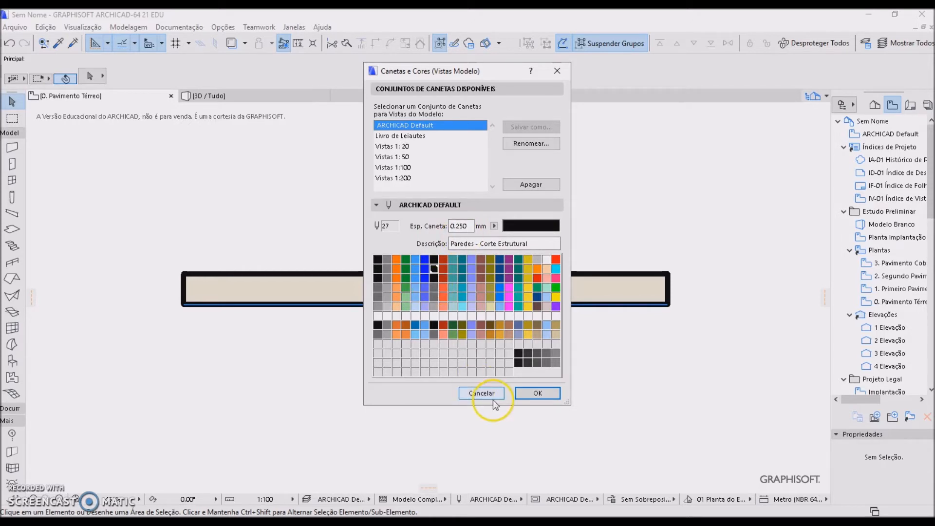
left_click(535, 393)
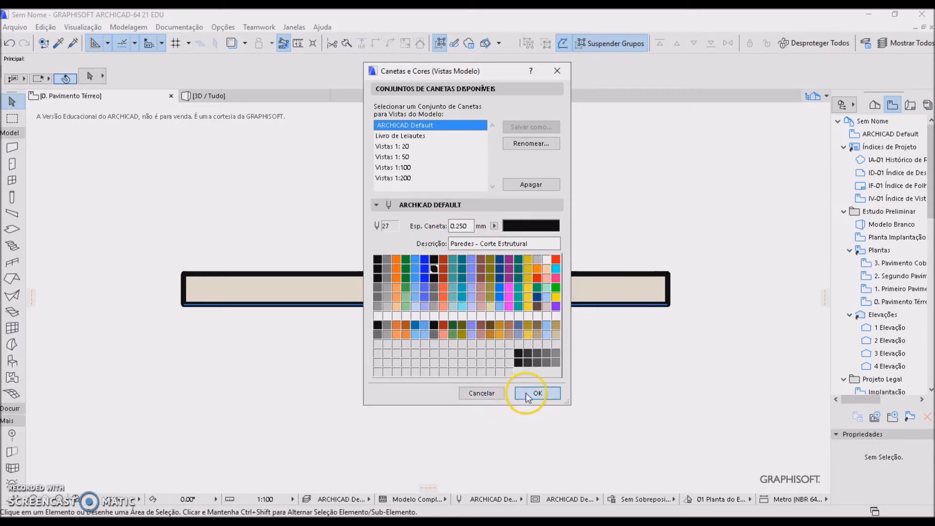
left_click(407, 349)
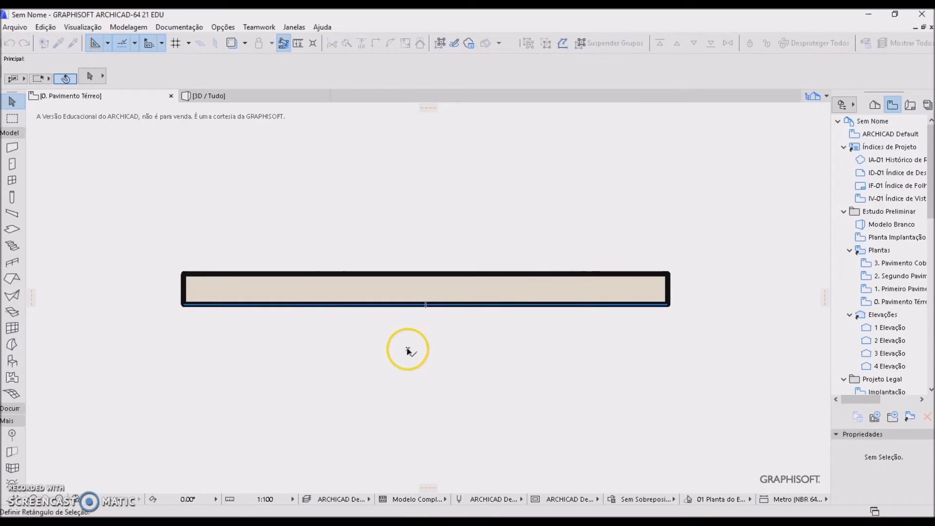
Place a copy of the wall directly below the original, parallel to it
scroll(407, 349, "down", 1)
scroll(407, 348, "down", 1)
middle_click_drag(409, 348, 403, 320)
left_click(396, 312)
left_click_drag(449, 303, 478, 290)
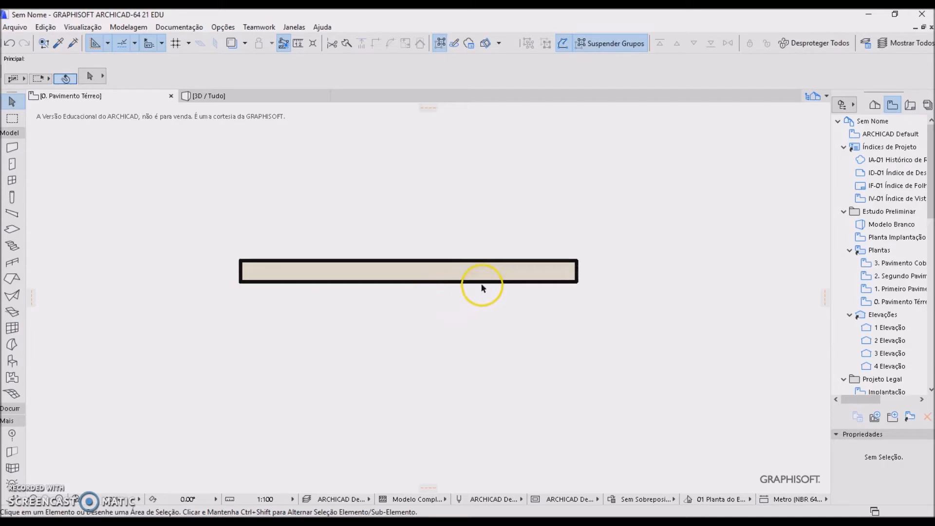
left_click(483, 282)
key("ctrl+d")
left_click(502, 276)
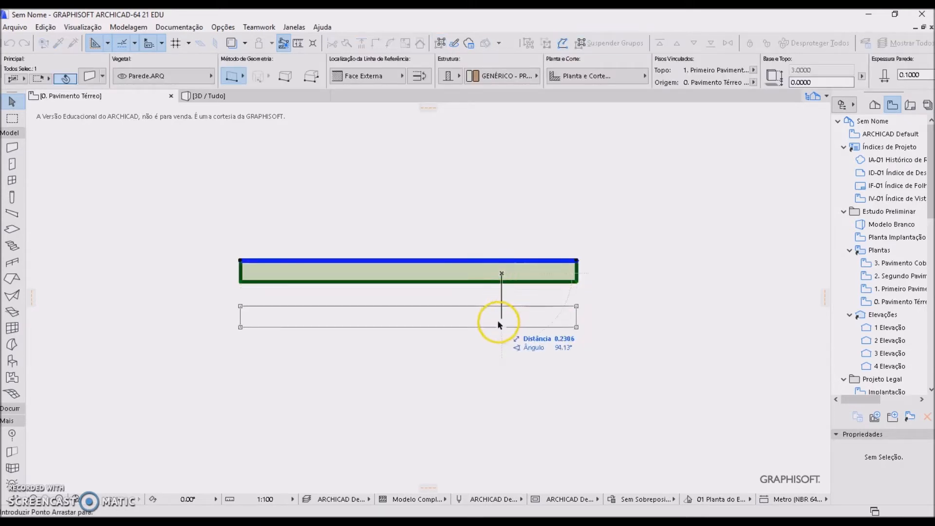
left_click(505, 350)
left_click(506, 386)
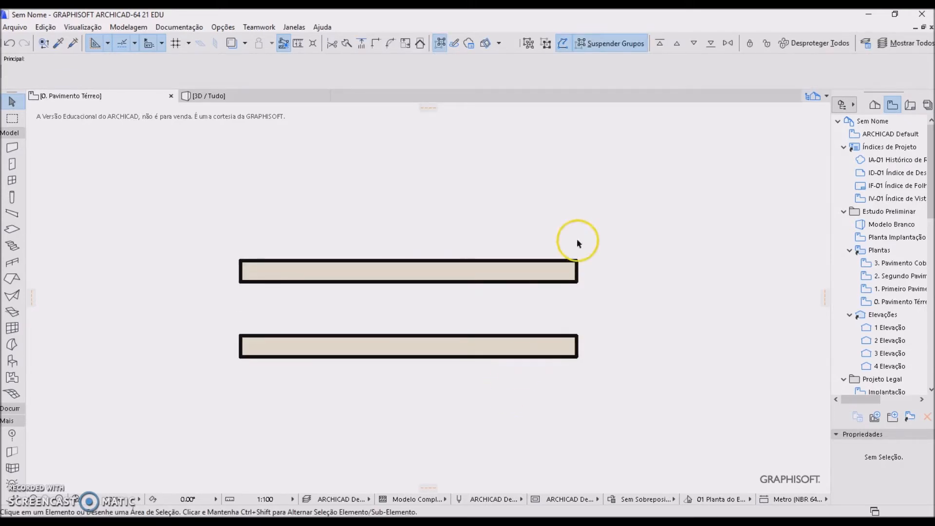
Set the lower wall's top link to Não Vinculado and its height to 1 m
left_click(561, 272)
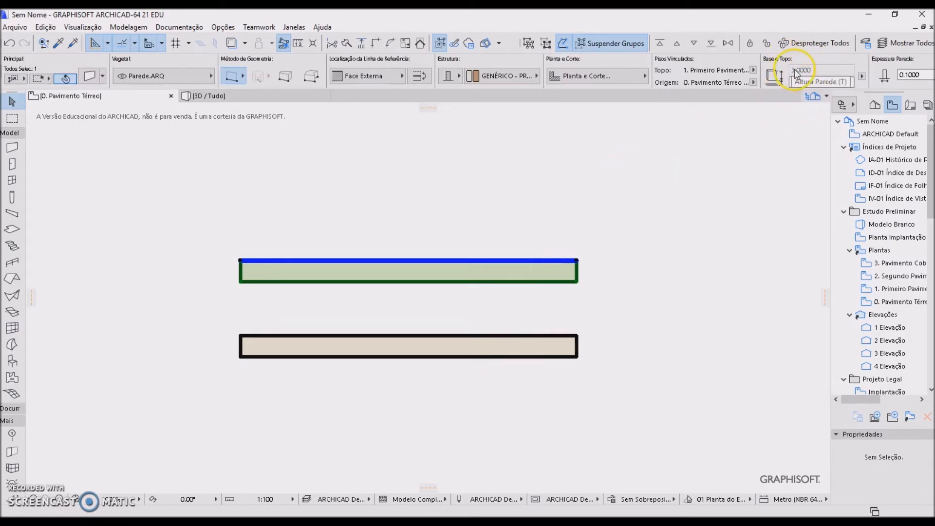
left_click(566, 349)
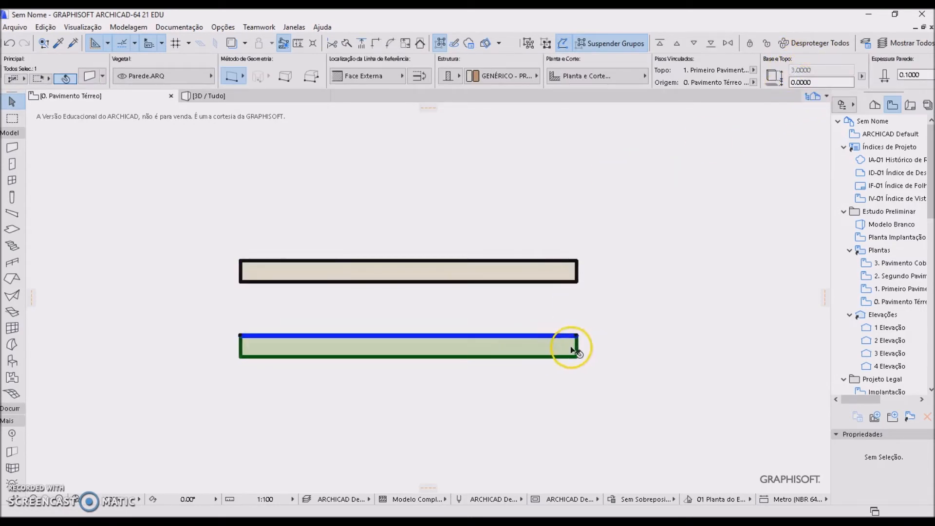
left_click(753, 70)
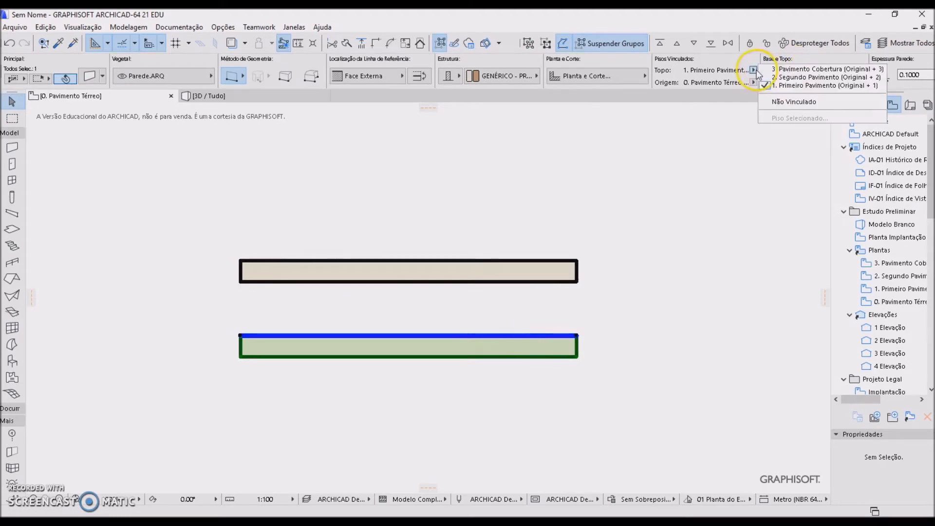
left_click(779, 100)
double_click(820, 71)
type("1")
key("Return")
left_click(592, 341)
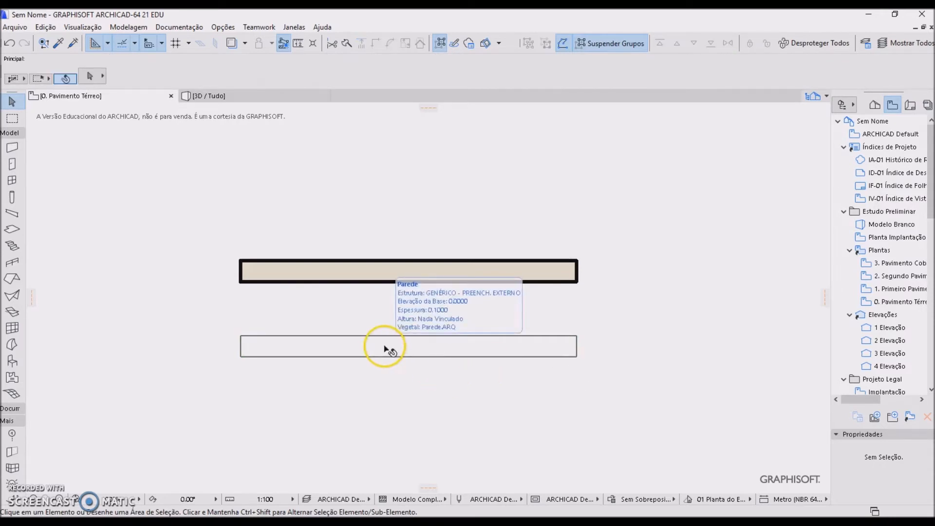
Check the thickness and description of Paredes pens 107 and 87 against the lower wall's outline, and leave the pen settings unchanged
scroll(385, 347, "up", 2)
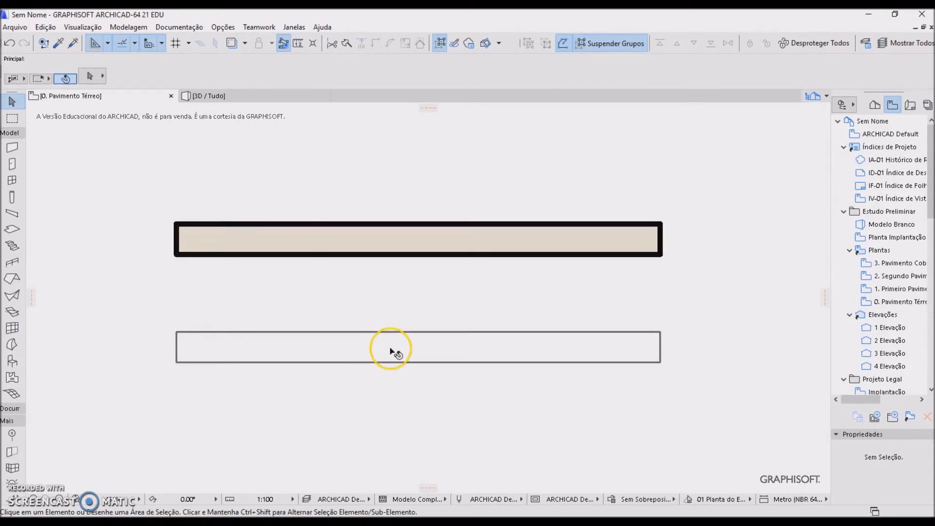
scroll(385, 348, "up", 1)
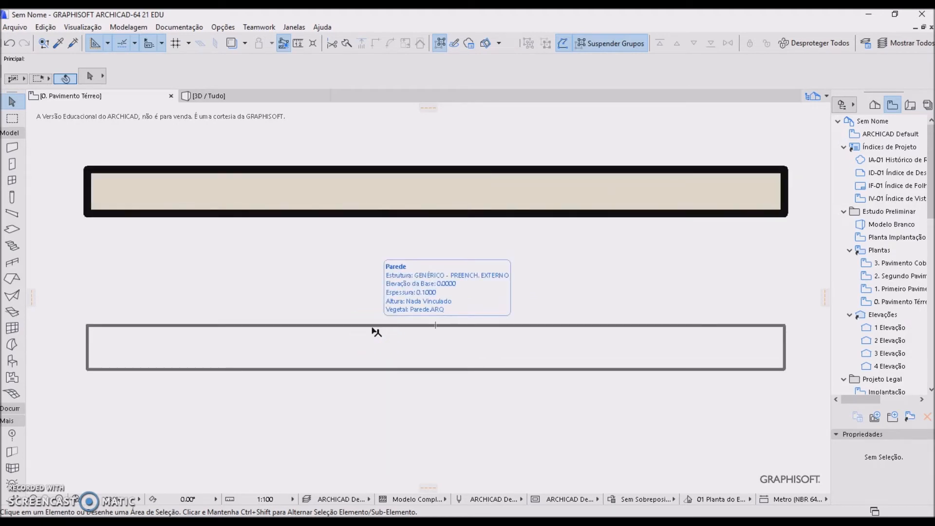
left_click(179, 27)
mouse_move(222, 103)
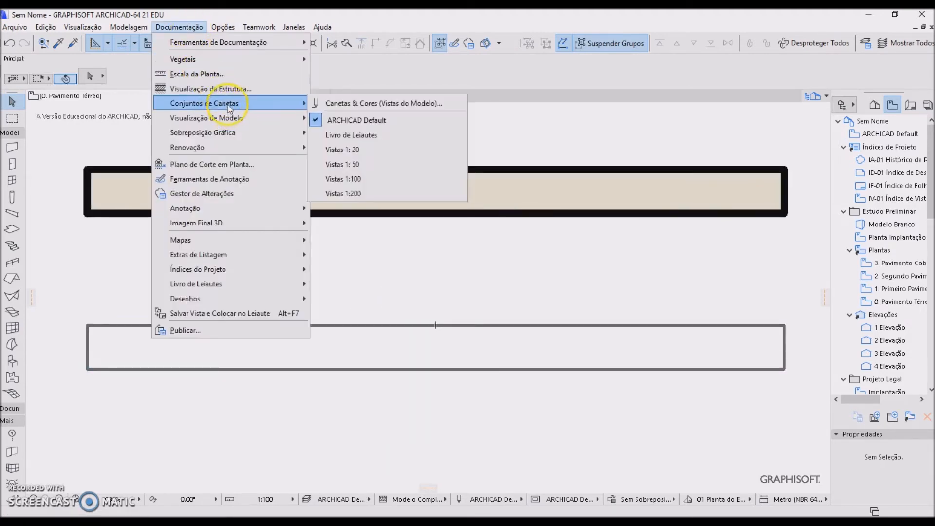
left_click(355, 104)
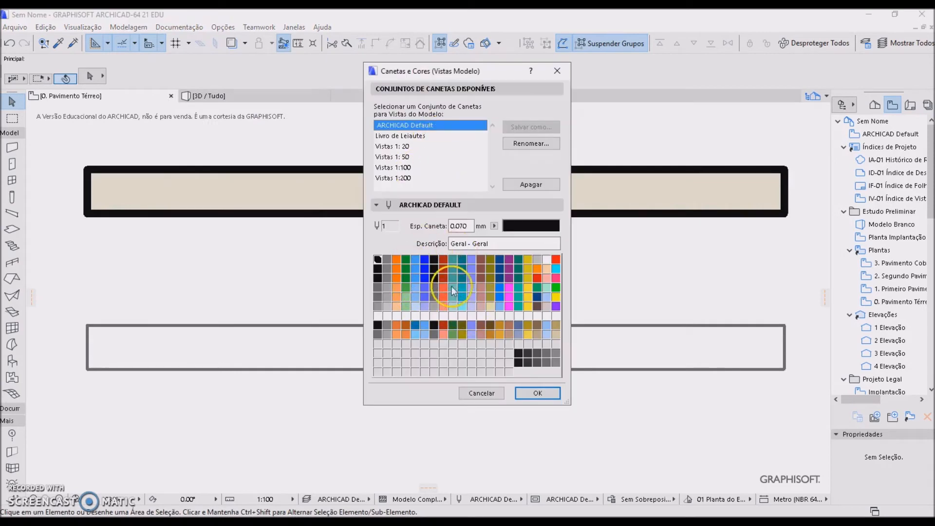
left_click(434, 306)
left_click(434, 297)
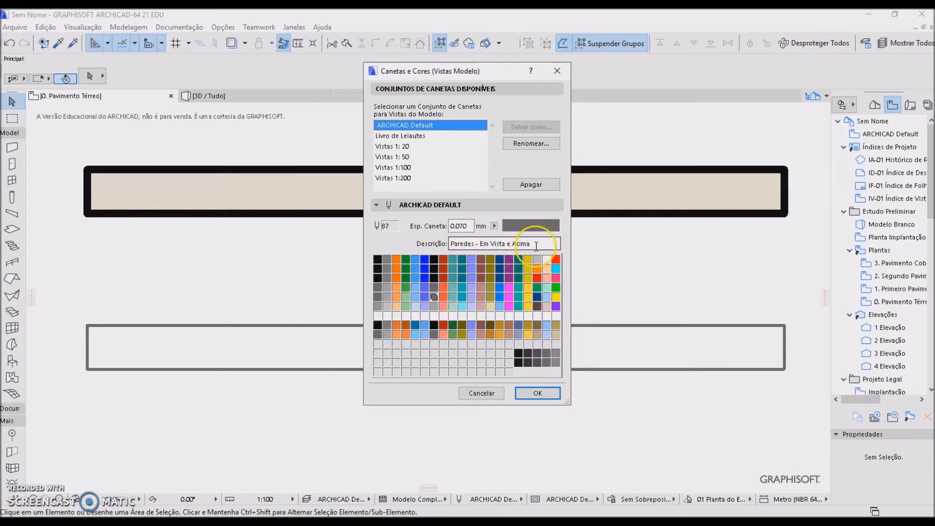
left_click(463, 227)
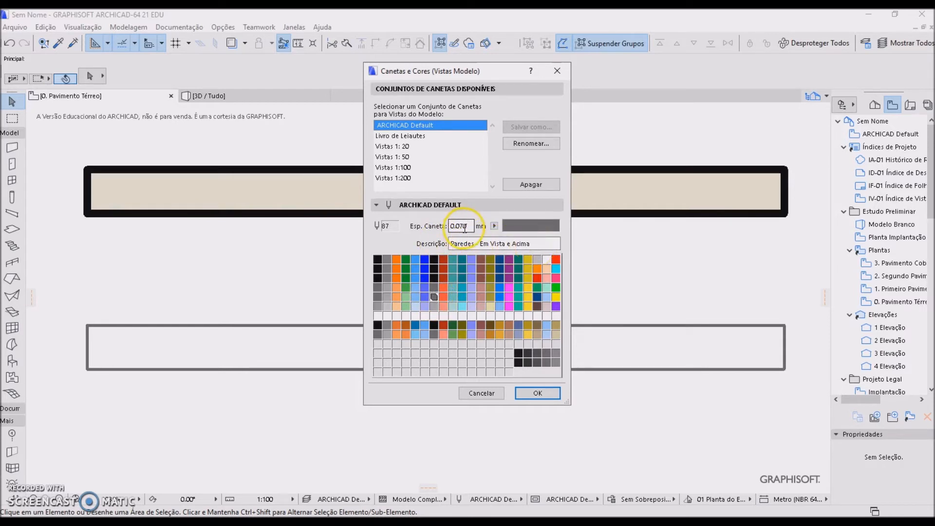
left_click(235, 205)
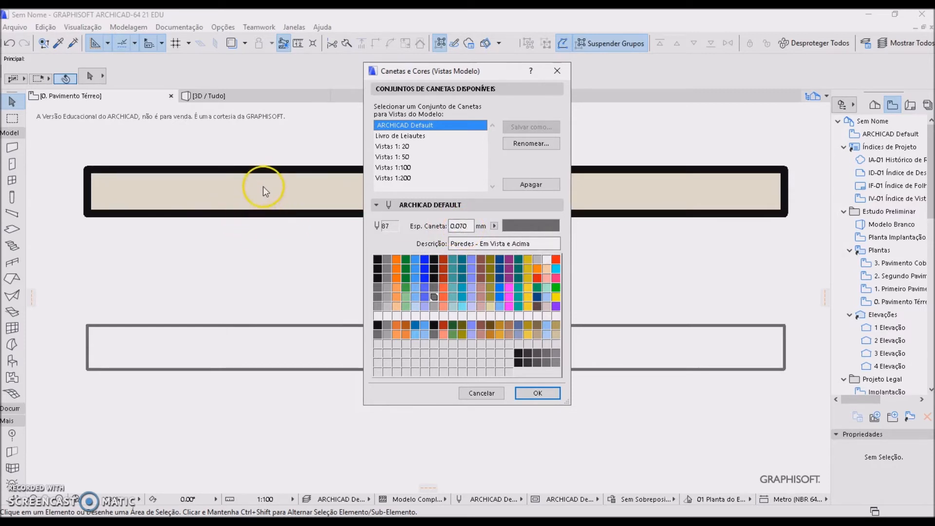
left_click(480, 393)
Place a copy of the 1 m high wall above the other two walls and select the copy
scroll(458, 372, "down", 3)
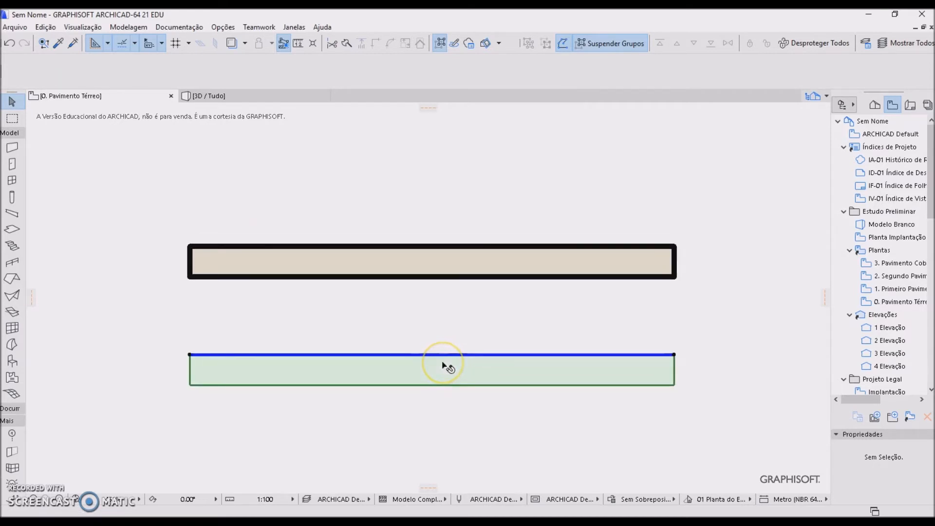
left_click(443, 364)
left_click_drag(442, 361, 445, 141)
scroll(470, 157, "down", 1)
middle_click_drag(472, 166, 462, 213)
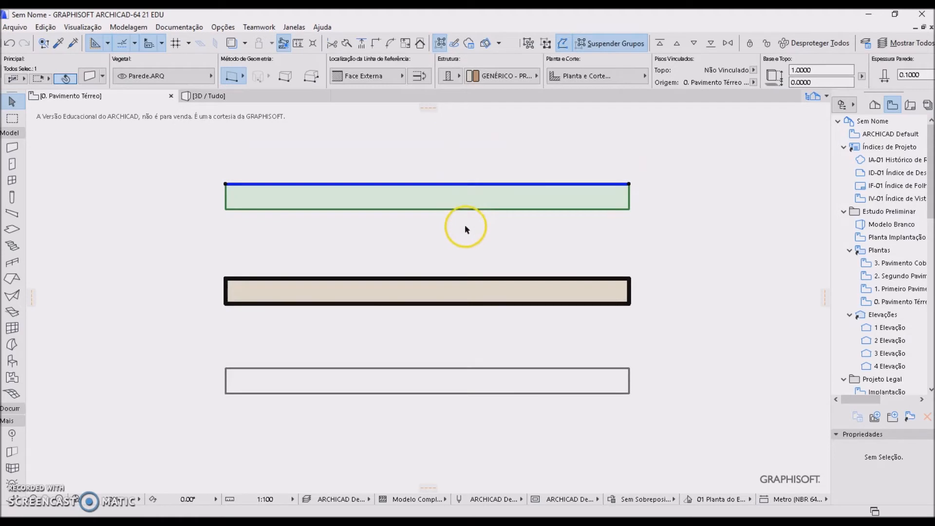
left_click(531, 236)
left_click(551, 210)
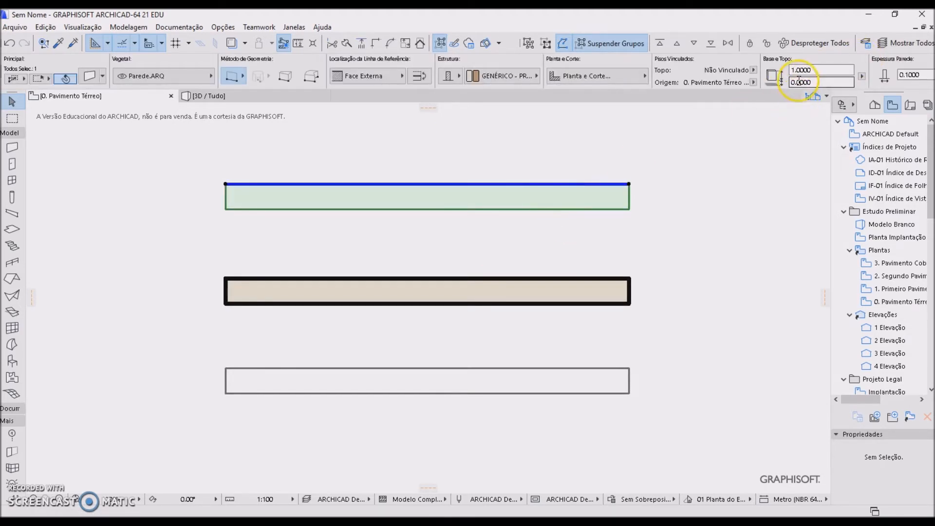
Set the uppermost wall's base elevation to 2 m and deselect the wall
left_click_drag(821, 84, 754, 72)
type("2")
key("Return")
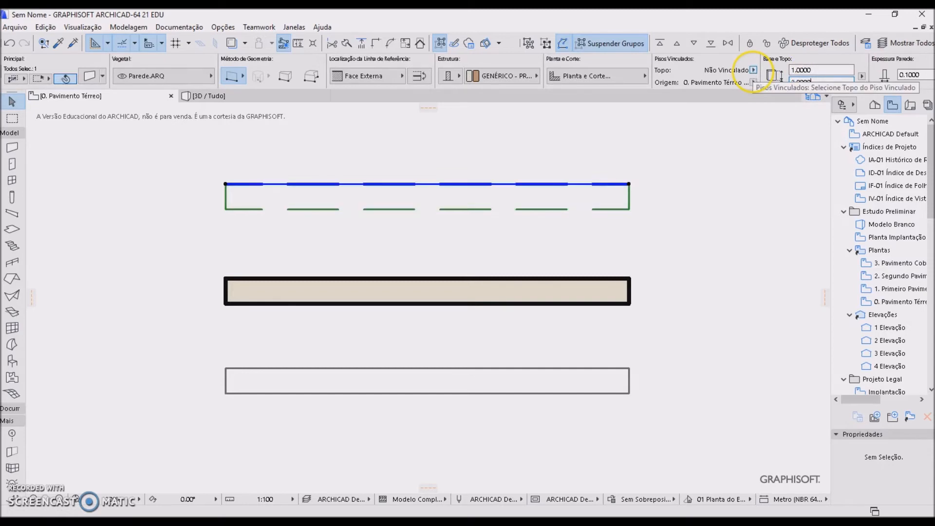
left_click(545, 243)
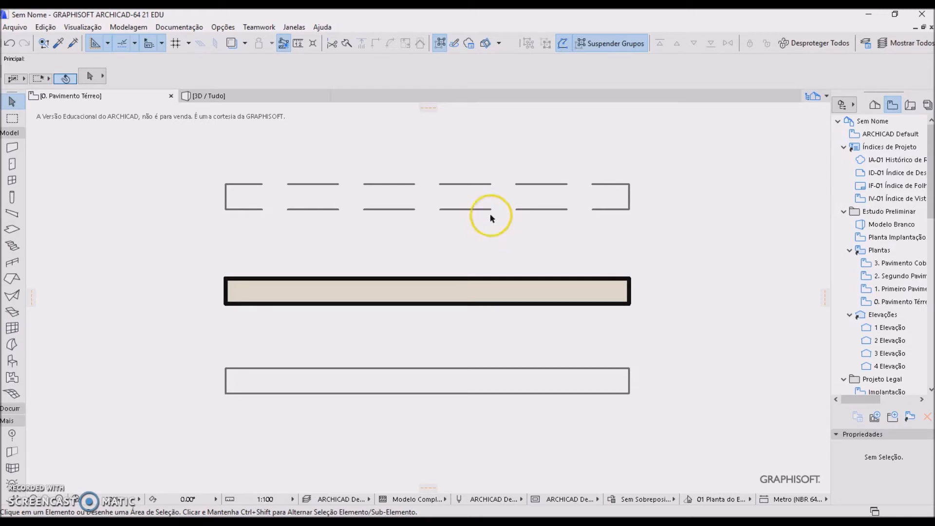
scroll(478, 205, "up", 1)
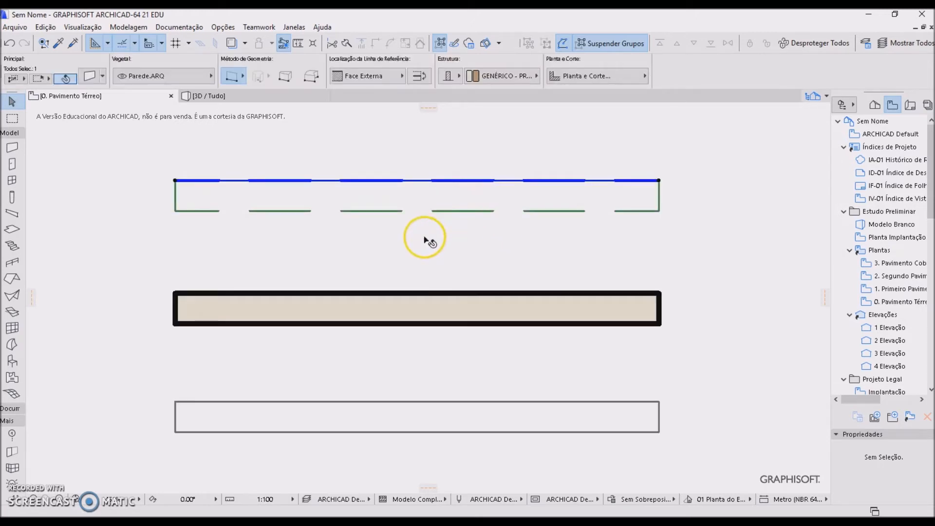
left_click(426, 236)
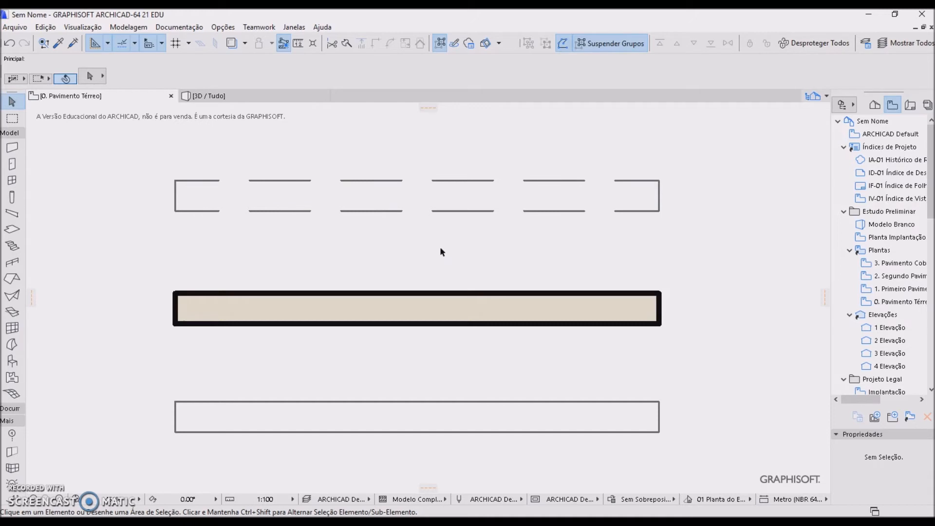
Change the colour of pen 47, Paredes - Corte Não Estrutural, to light yellow in the model view pen set
scroll(430, 251, "down", 2)
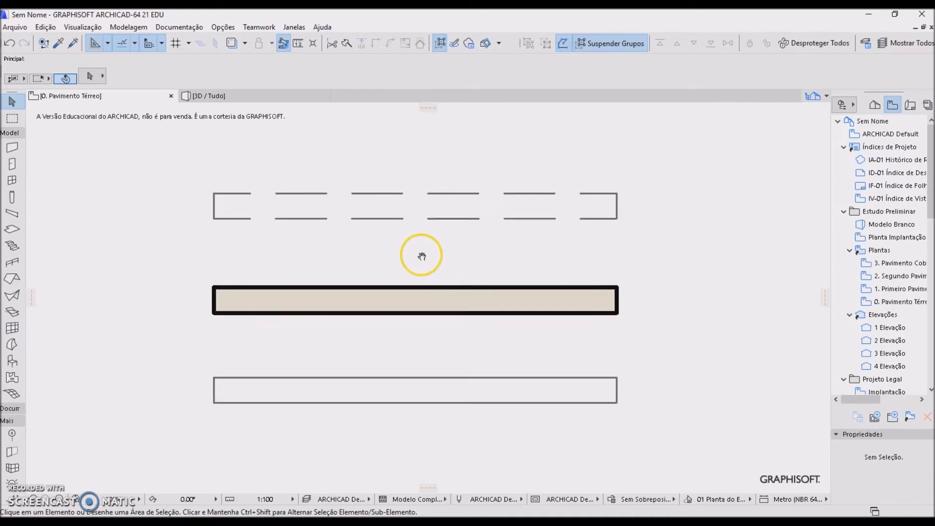
middle_click_drag(348, 231, 381, 244)
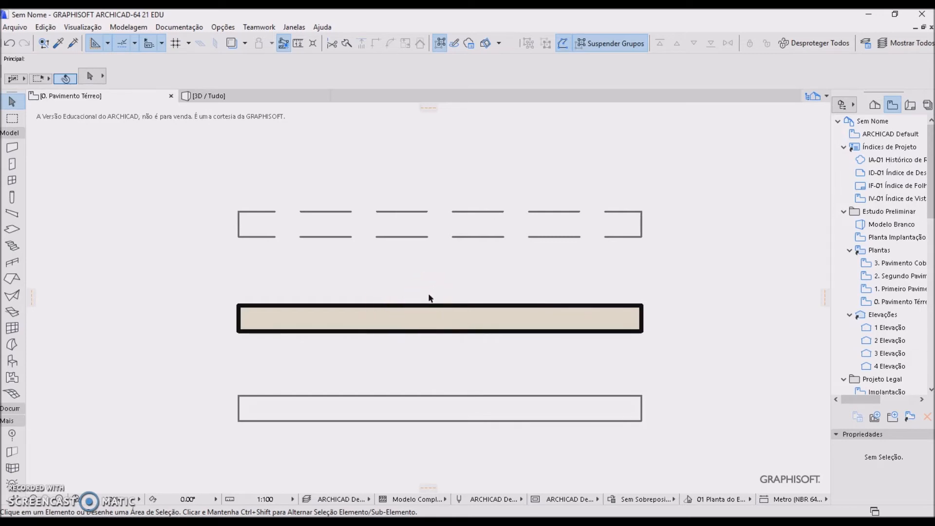
left_click(180, 27)
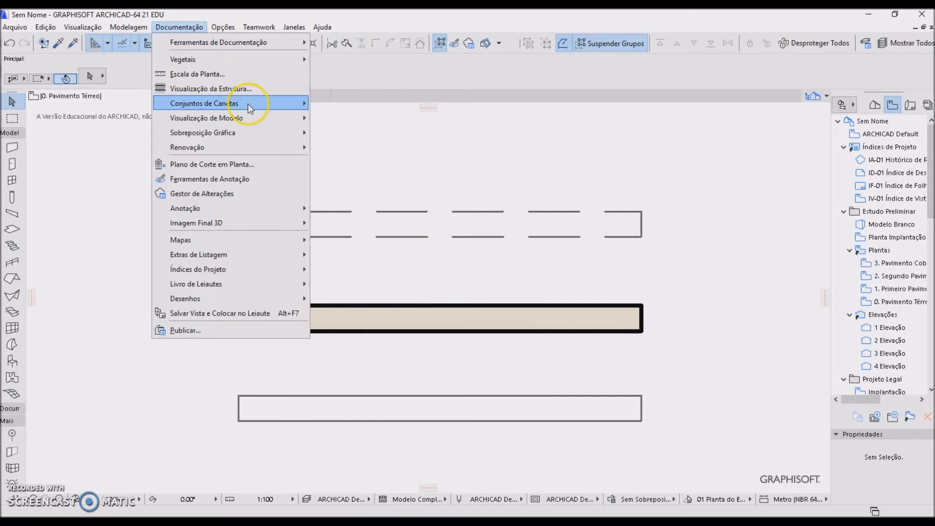
mouse_move(248, 104)
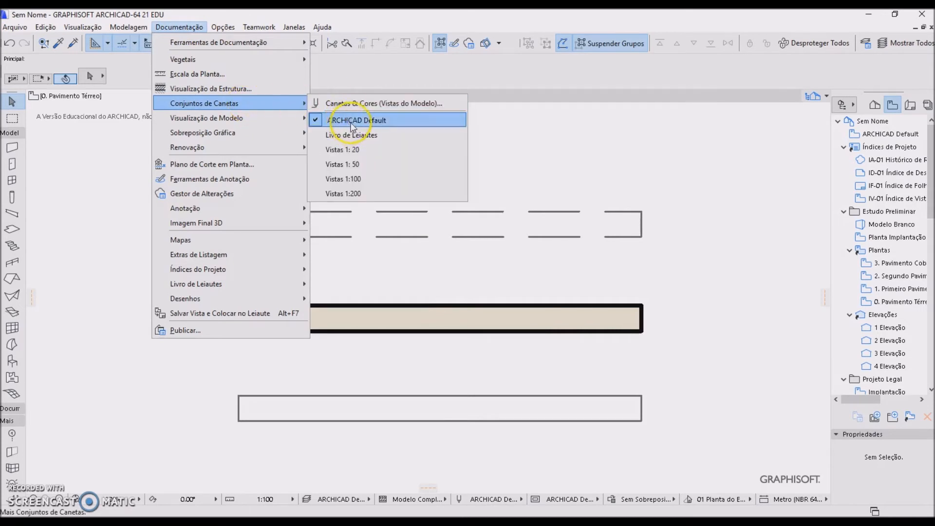
left_click(361, 104)
left_click(433, 269)
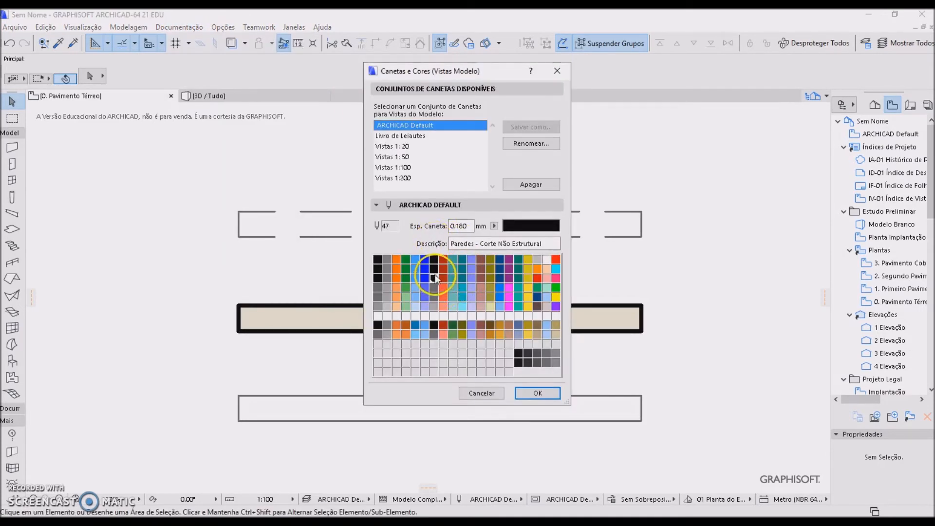
left_click(434, 260)
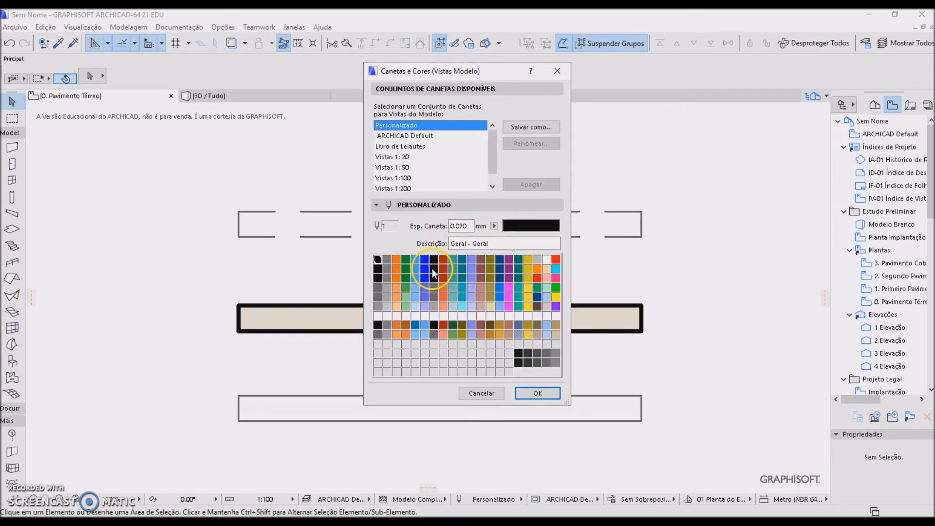
left_click(434, 277)
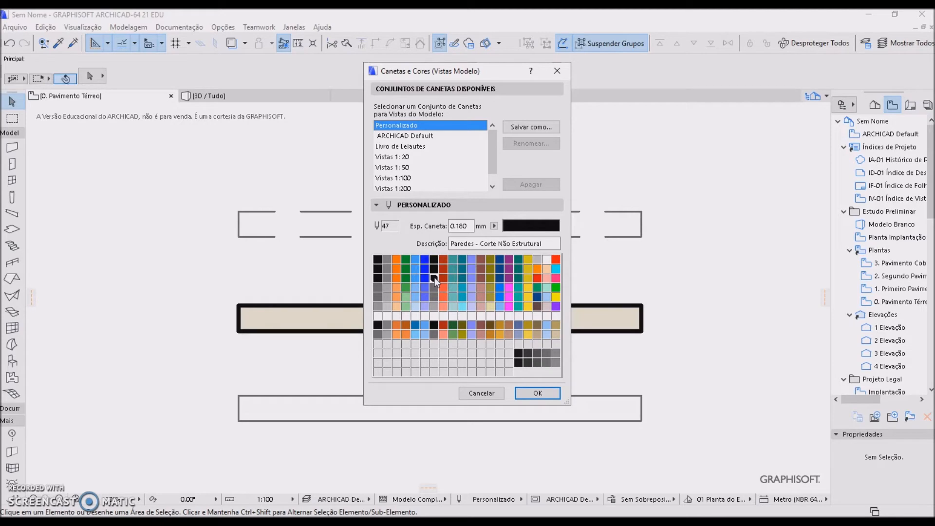
double_click(434, 277)
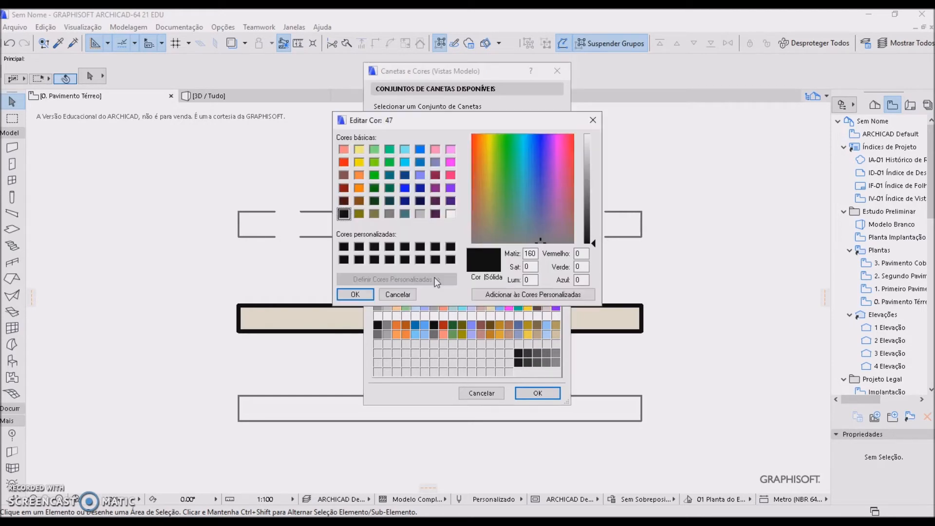
left_click(358, 150)
left_click(355, 294)
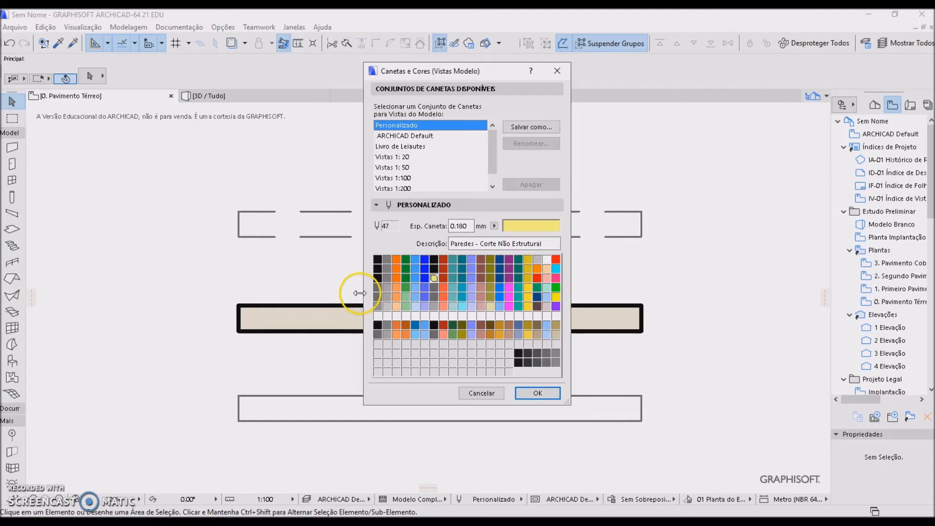
Set the thickness of pen 47 to 0.300 mm and apply the pen set changes
double_click(457, 225)
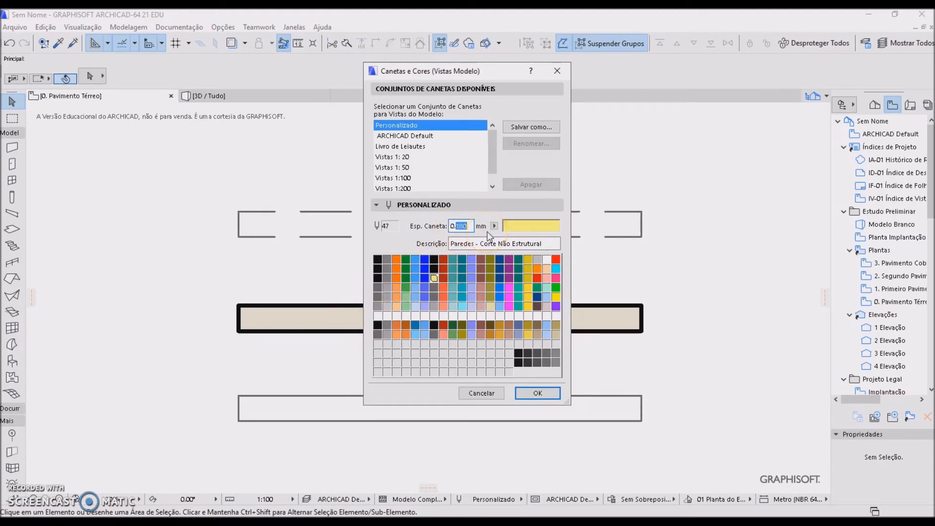
type("300")
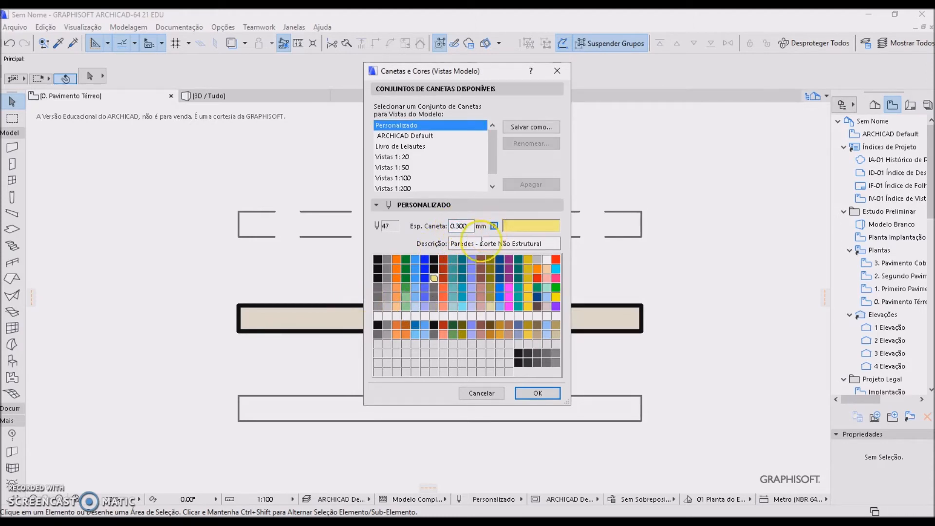
left_click(538, 394)
Examine the middle wall's cut outline up close and compare it with the outlines of the other two walls
scroll(445, 365, "up", 2)
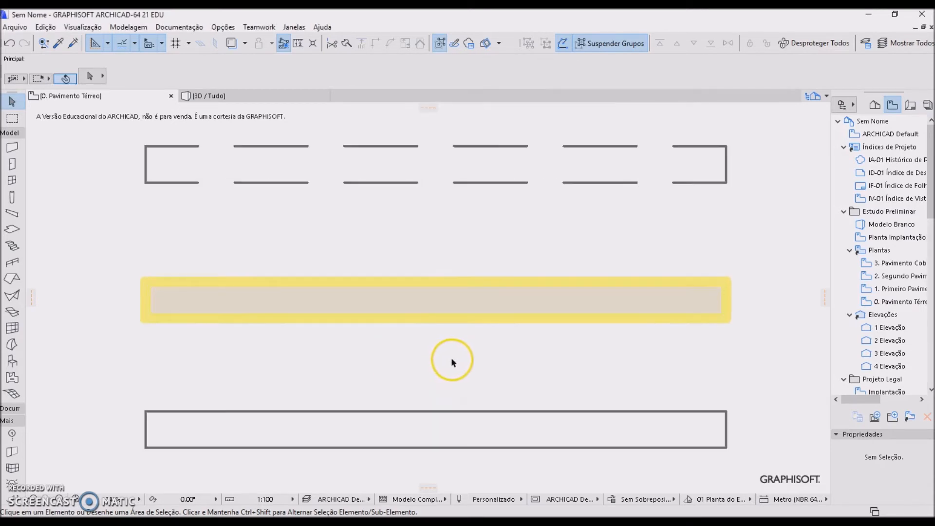
middle_click_drag(453, 356, 451, 341)
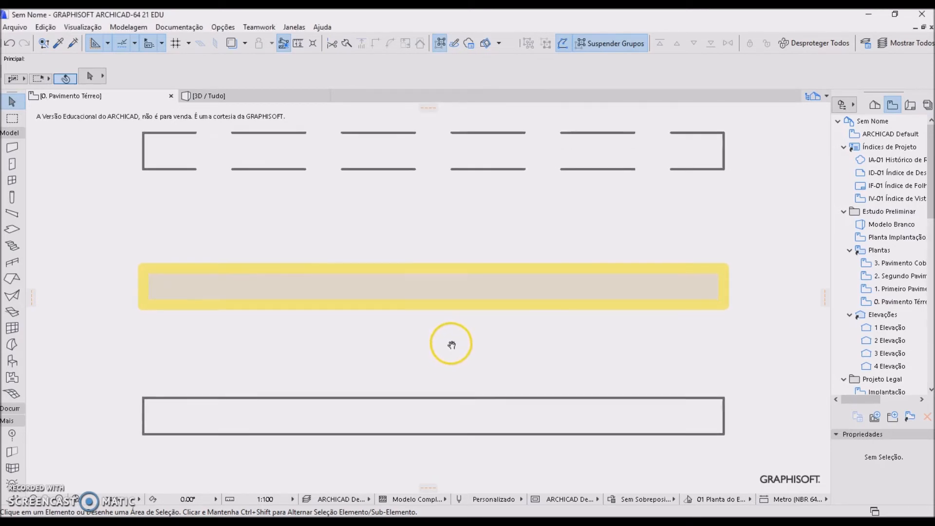
left_click(421, 306)
left_click(286, 316)
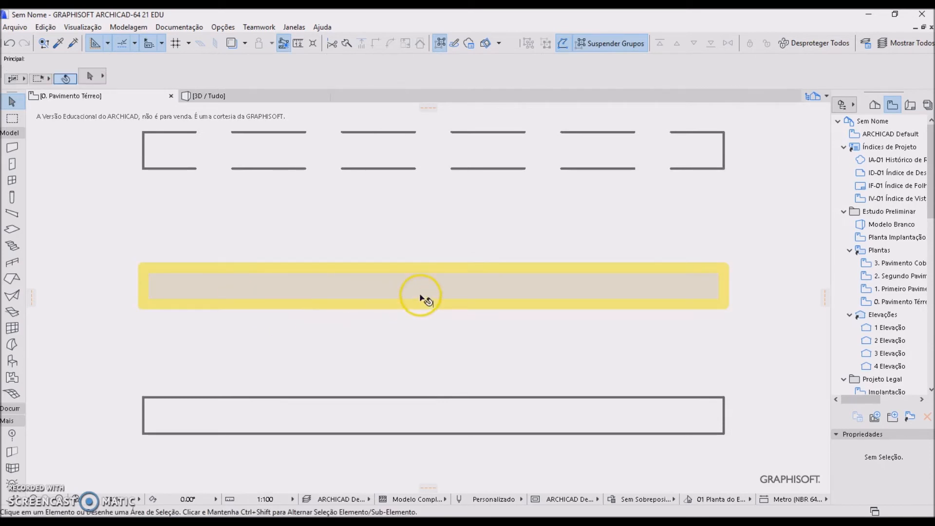
left_click(420, 305)
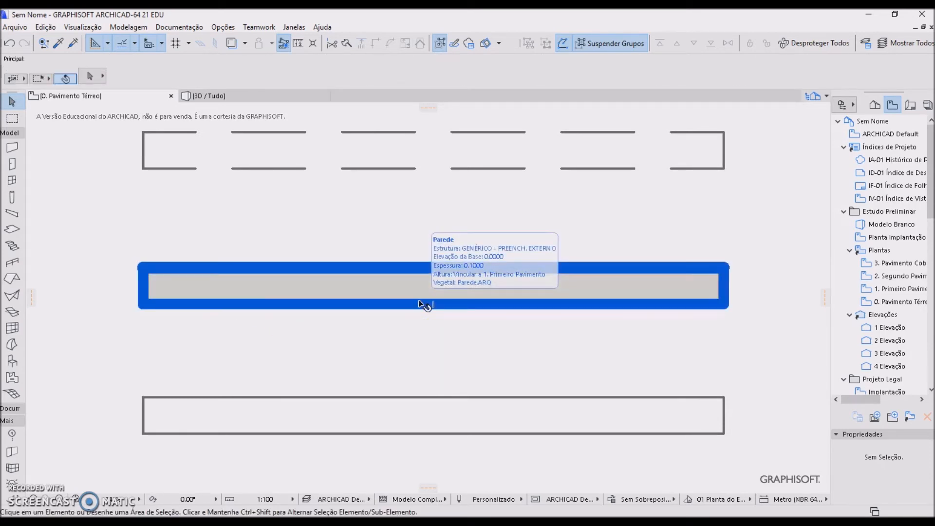
left_click(390, 368)
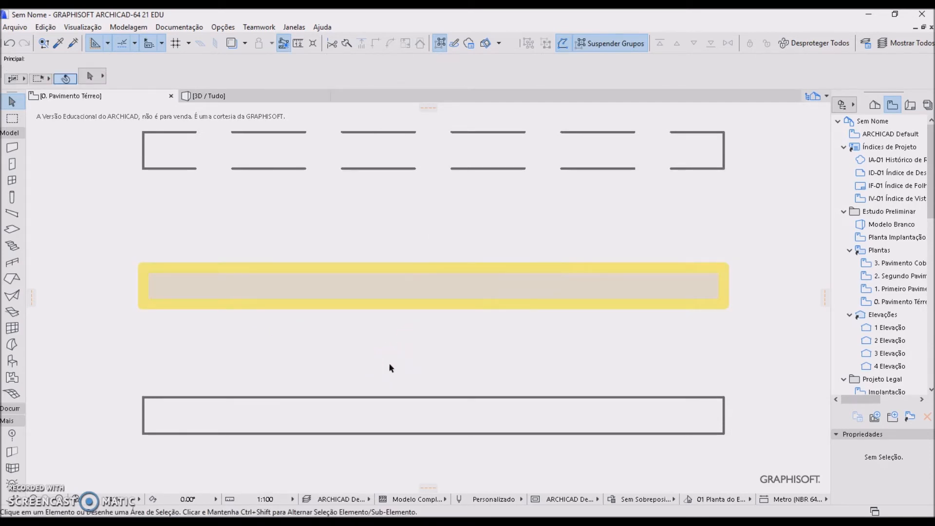
Place a copy of the middle wall about 0.19 m above it and clear the selection
scroll(365, 349, "down", 2)
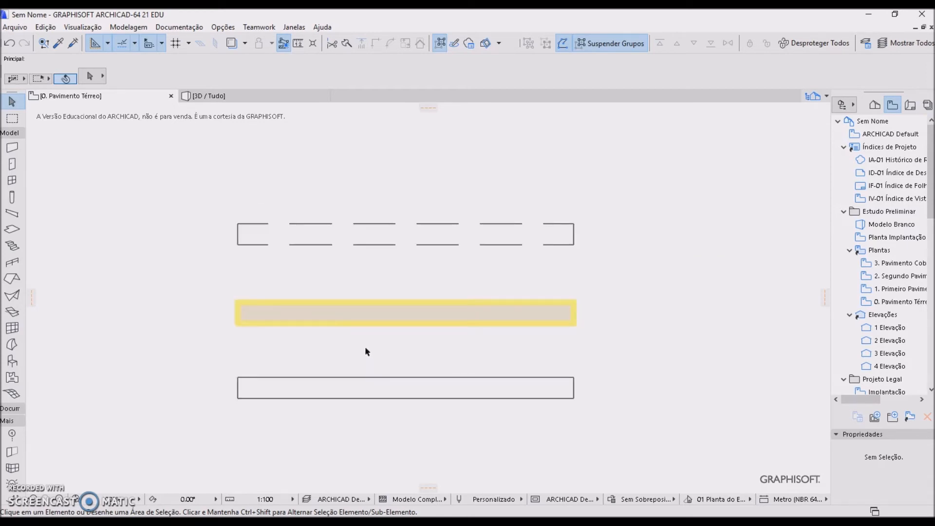
left_click(424, 323)
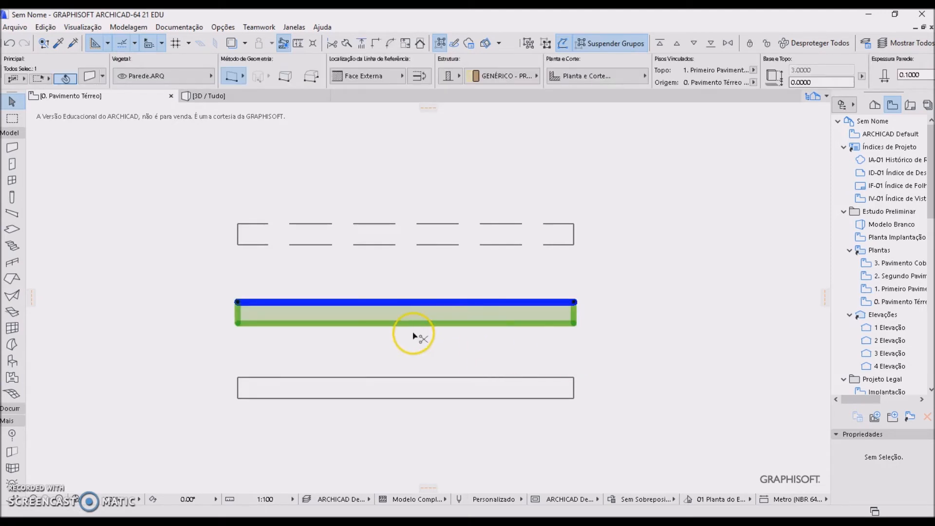
key("ctrl+d")
left_click(422, 330)
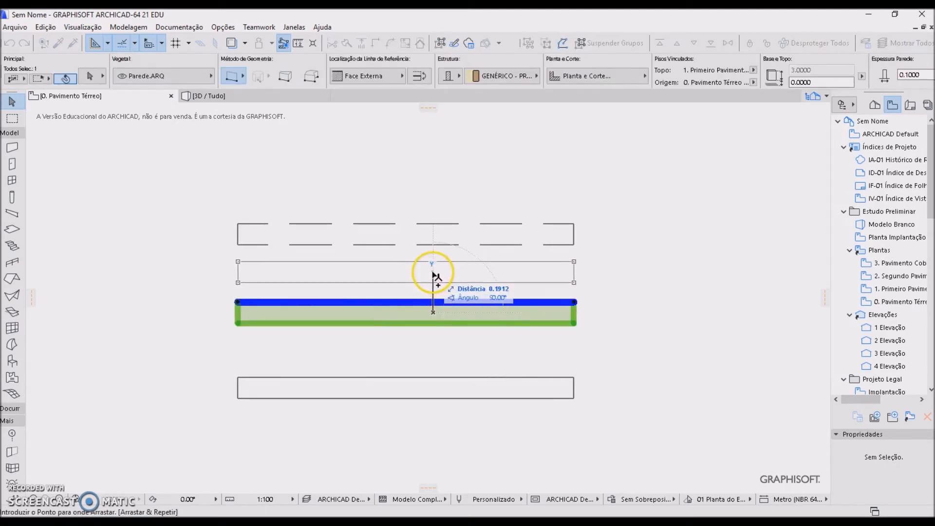
left_click(448, 284)
left_click(171, 334)
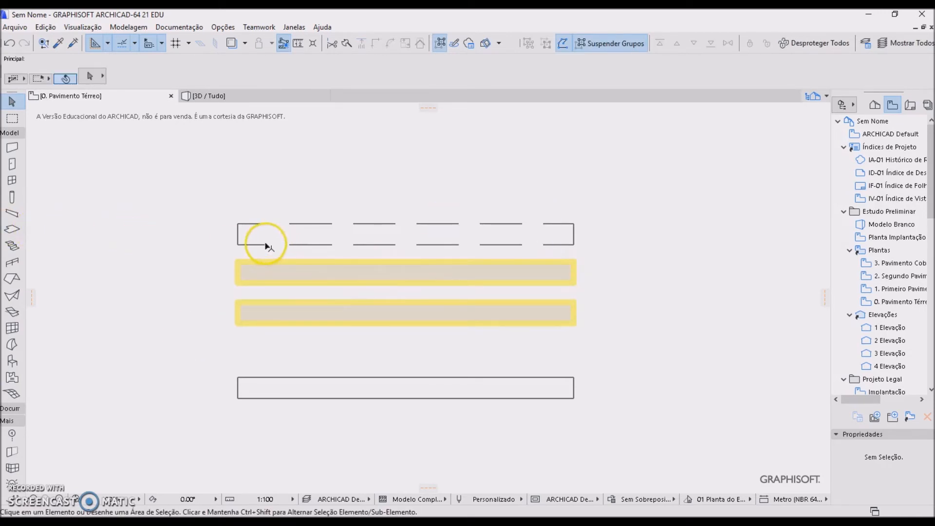
Give the empty pen 207 of the model view pen set the description "Parede Corte - Tijolo Macico"
left_click(168, 27)
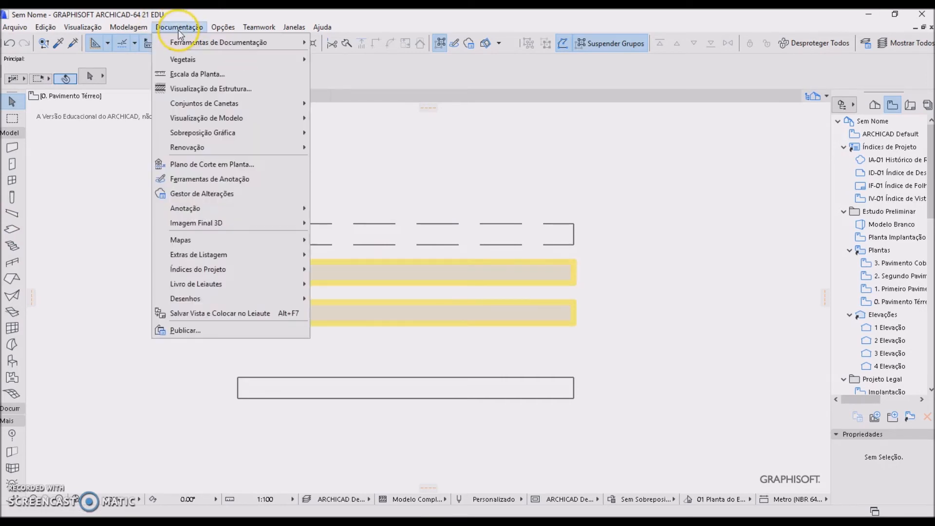
mouse_move(243, 104)
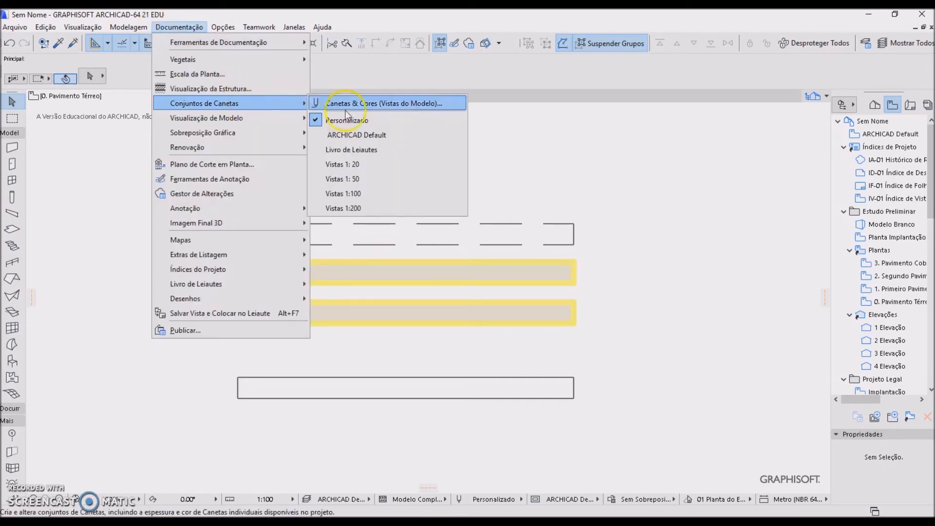
left_click(370, 104)
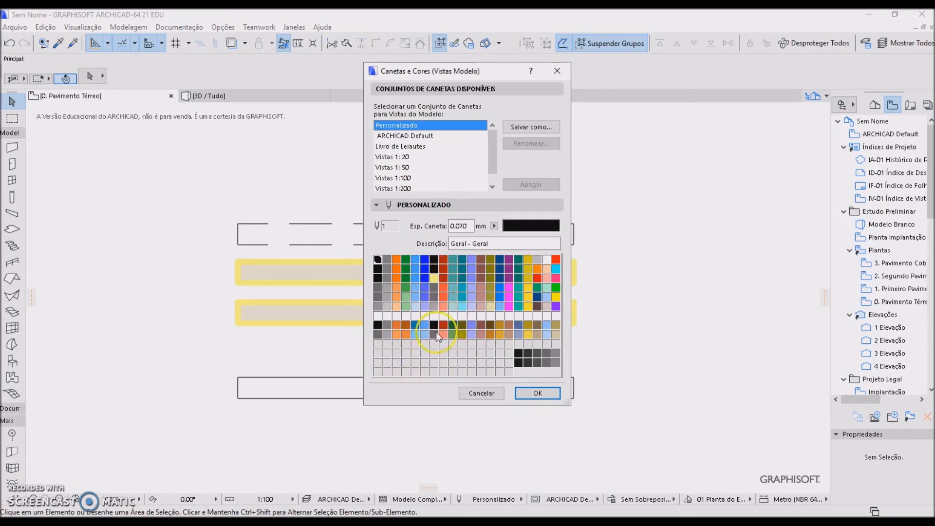
left_click(434, 279)
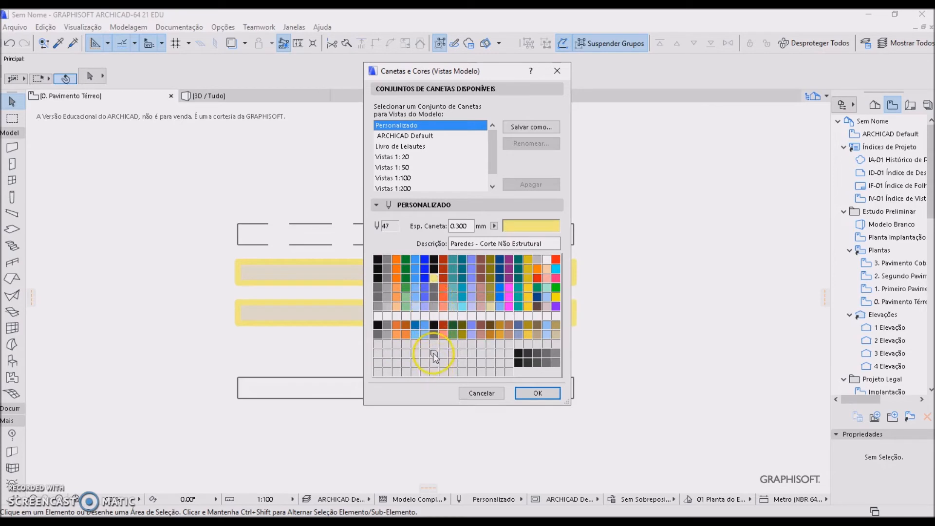
left_click(434, 353)
left_click(462, 244)
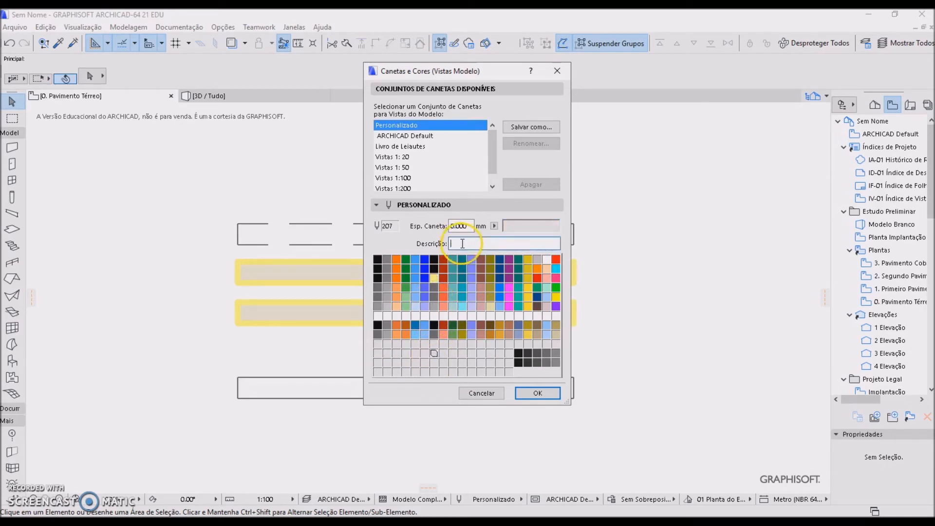
type("Parede Corte - Tijolo Macico")
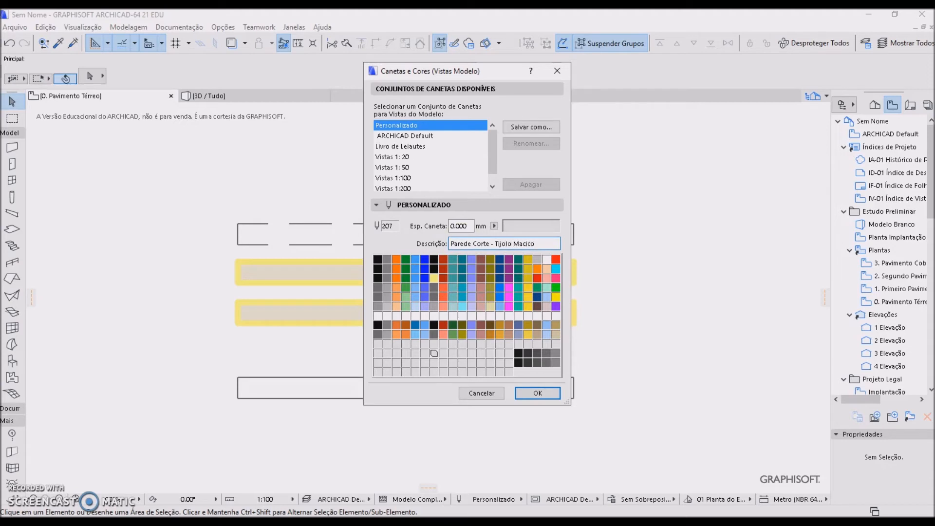
Set pen 207's thickness to 0.200 mm and its colour to light green, and apply the pen set changes
left_click_drag(455, 226, 471, 227)
type("2")
key("Tab")
double_click(434, 353)
left_click(374, 149)
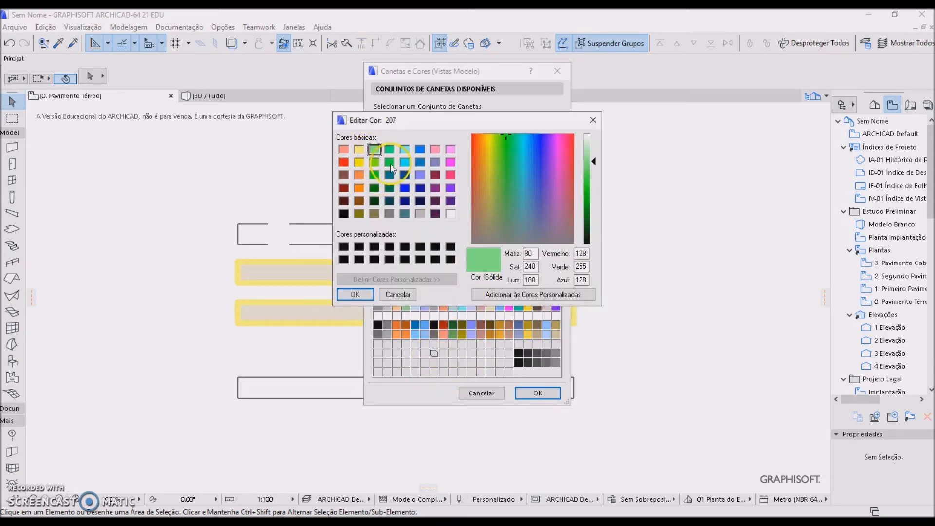
left_click(355, 294)
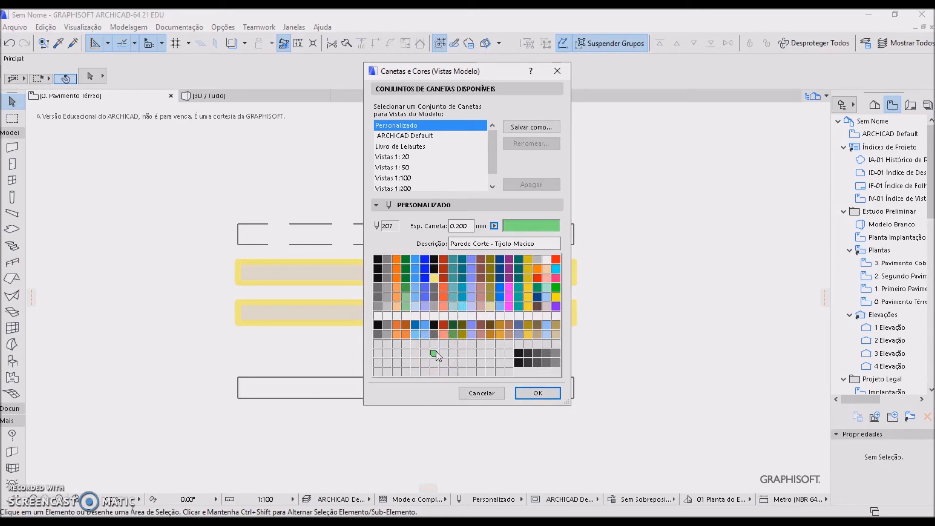
left_click(533, 394)
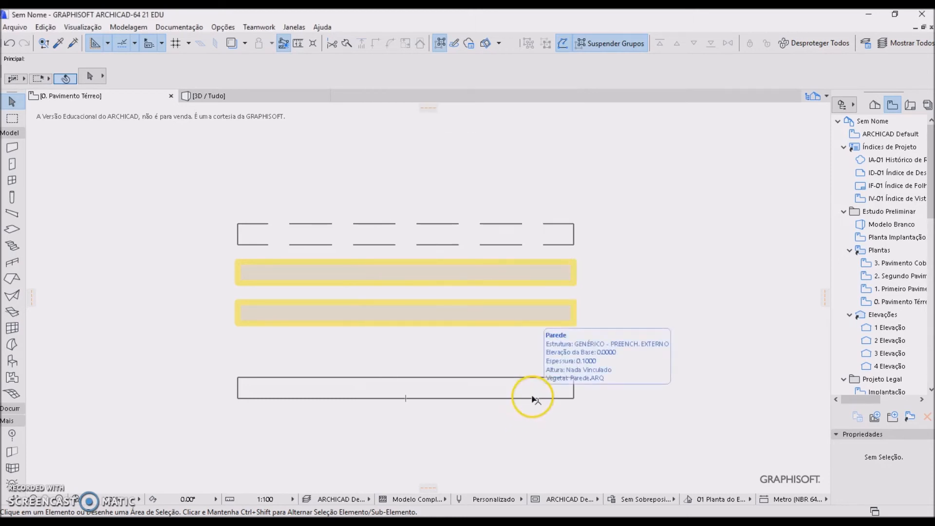
Set the cut line pen of the copied wall below the dashed one to pen 207 and clear the selection
left_click(420, 281)
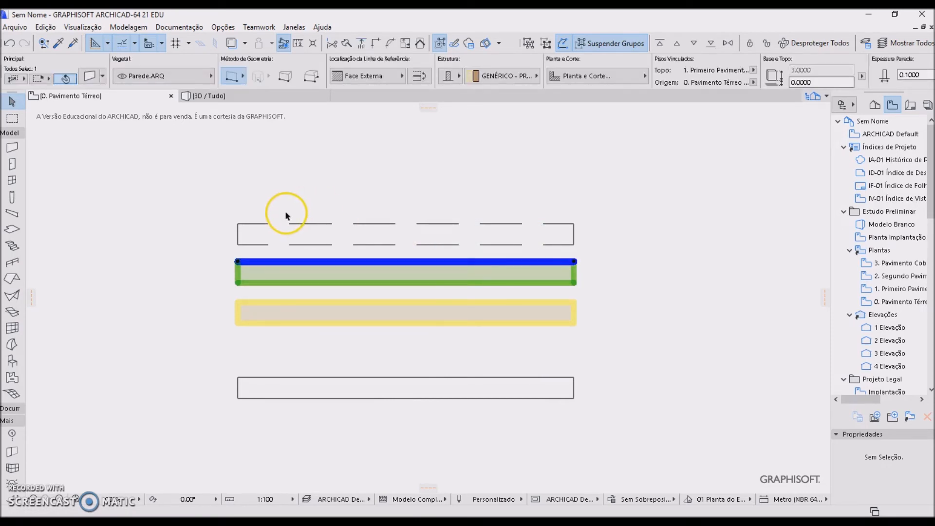
left_click(616, 82)
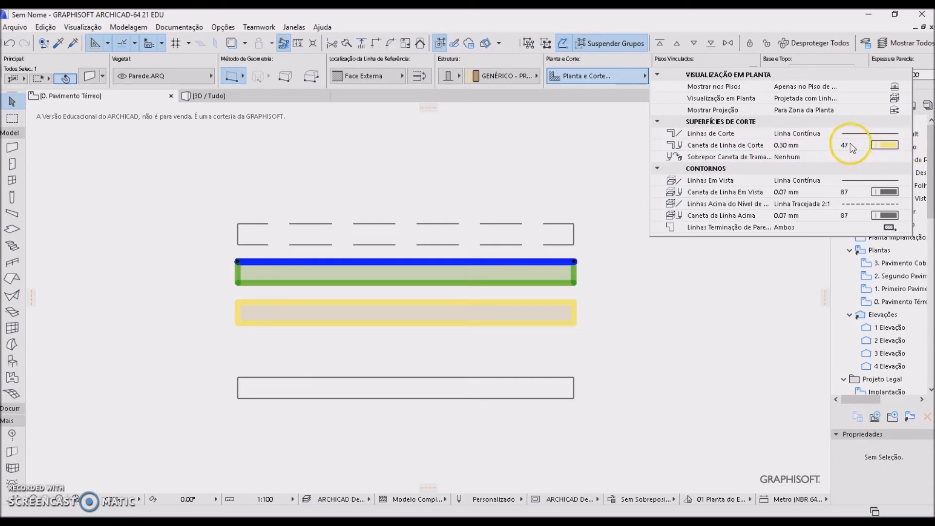
left_click(891, 145)
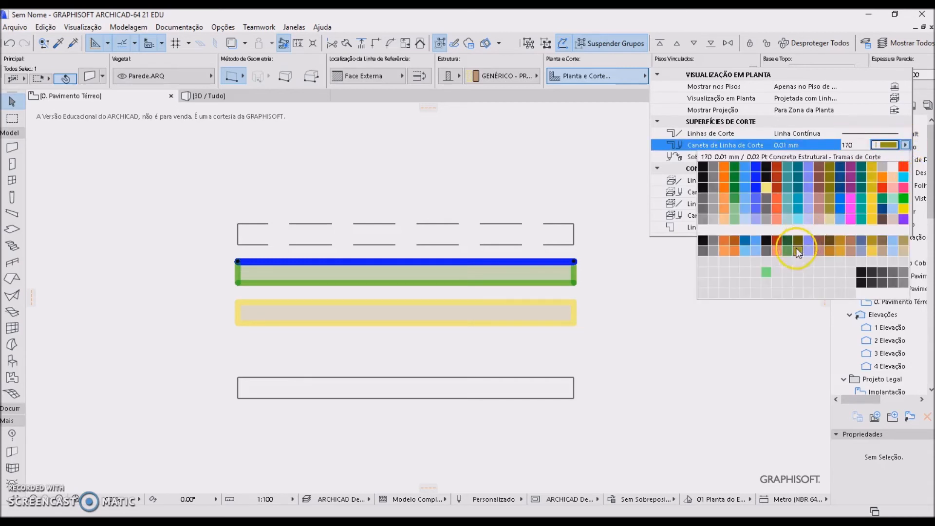
left_click(766, 272)
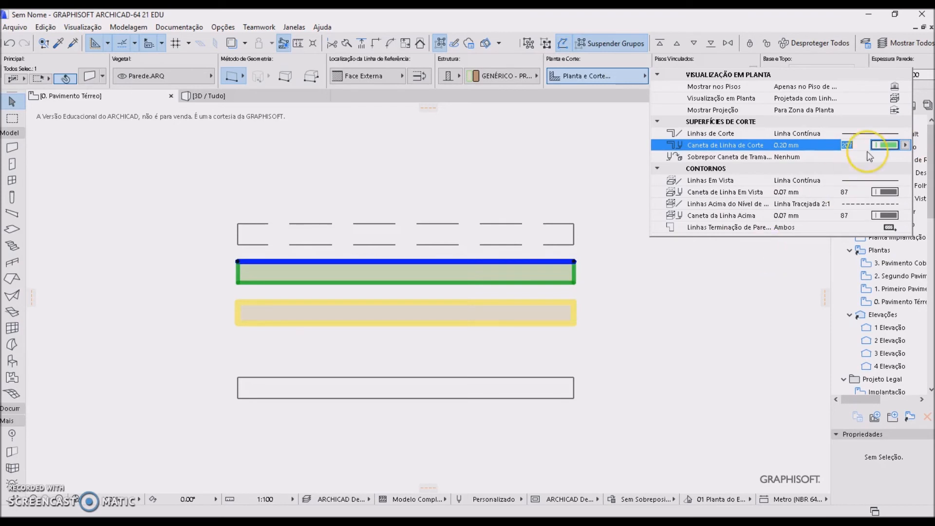
left_click(598, 361)
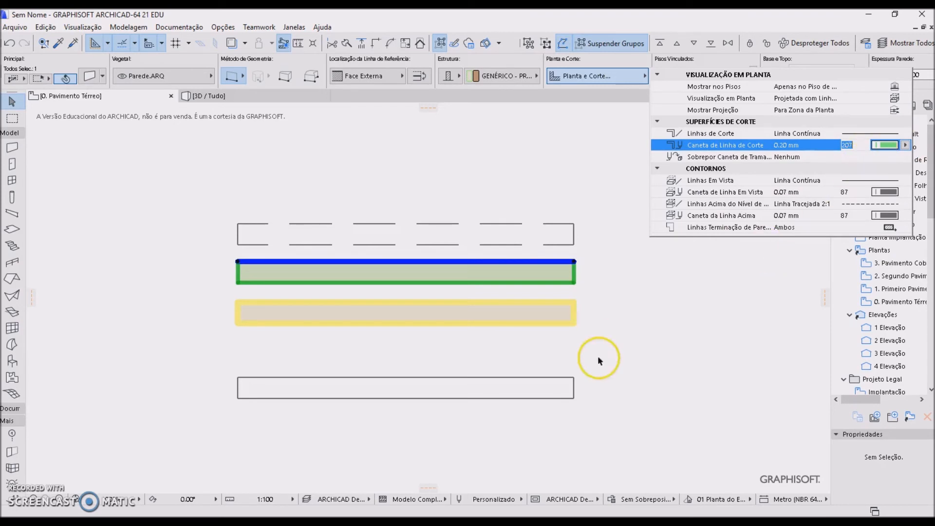
left_click(637, 329)
left_click(452, 281)
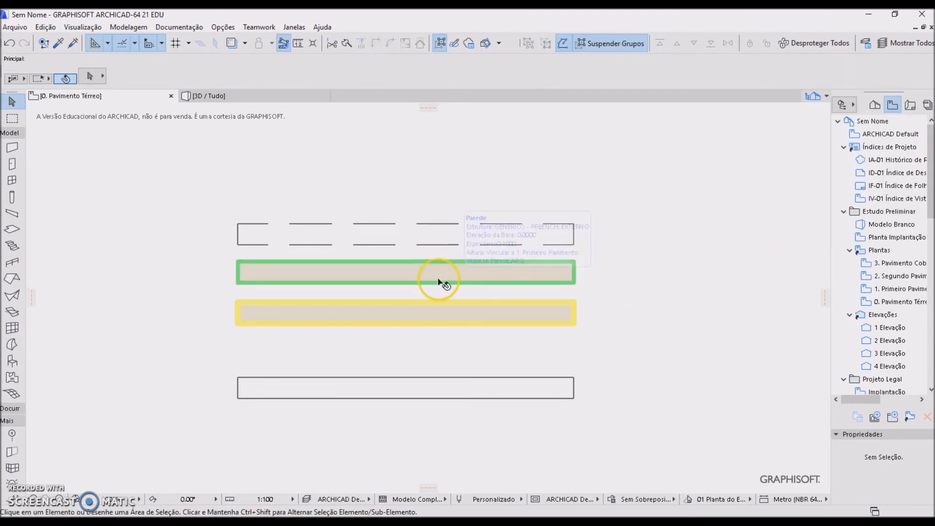
left_click(441, 281)
left_click(596, 266)
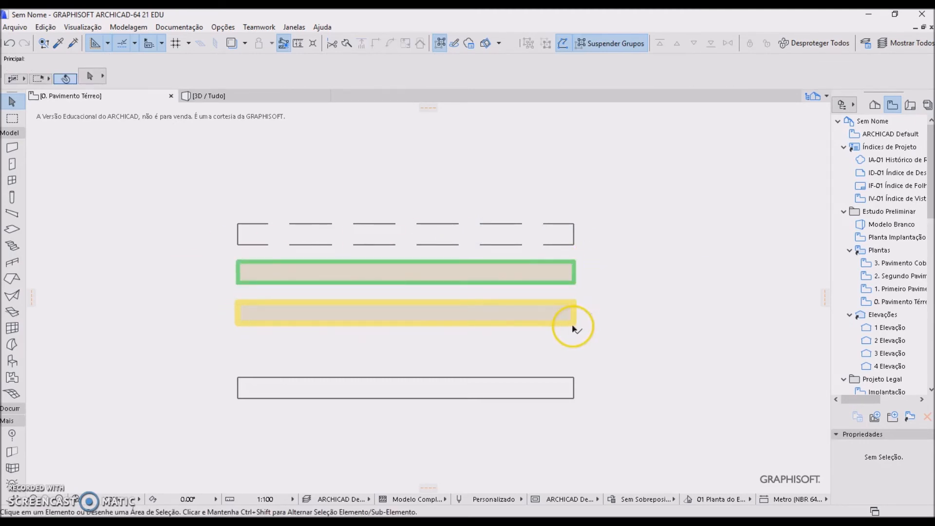
Place a copy of the lowest wall about 0.18 m above it
scroll(501, 306, "up", 1)
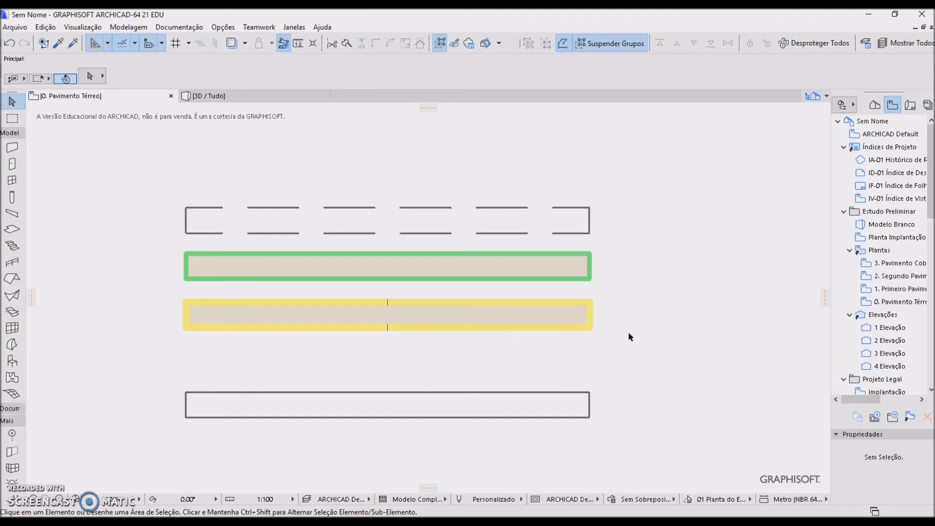
left_click(550, 404)
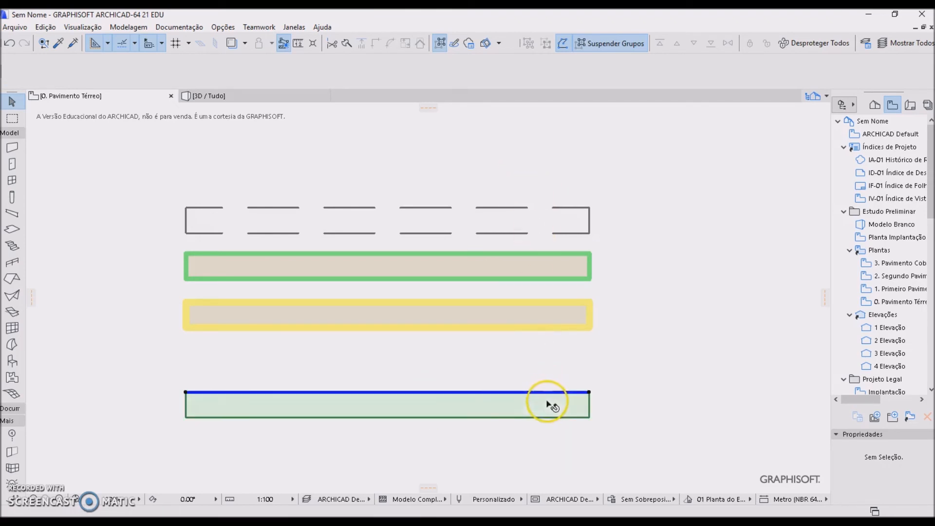
key("ctrl+shift+d")
left_click(617, 410)
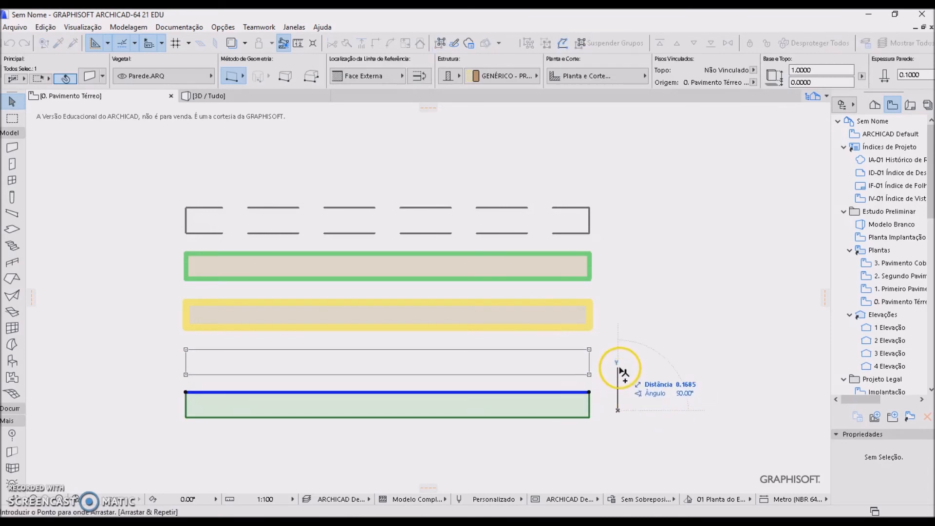
left_click(619, 365)
left_click(625, 377)
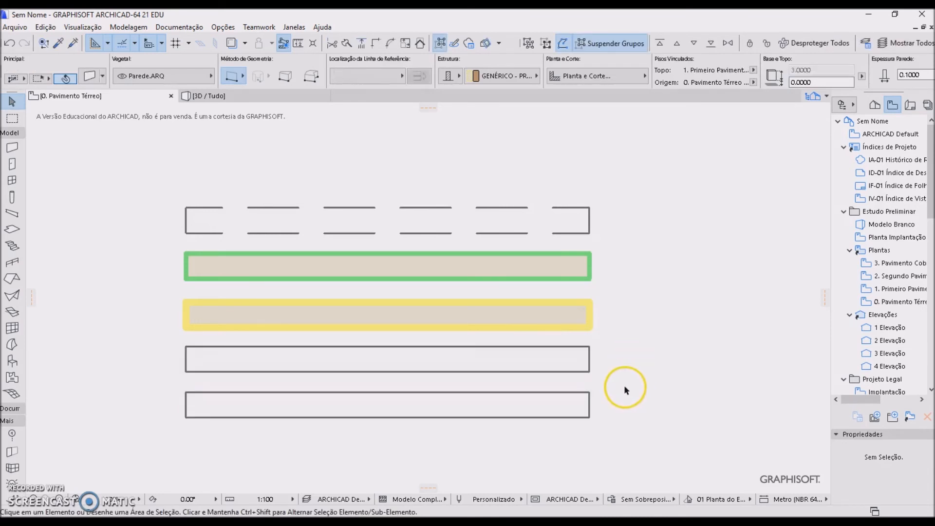
Set the uncut view line pen of the new low wall copy to pen 207 and clear the selection
left_click(569, 410)
left_click(542, 367)
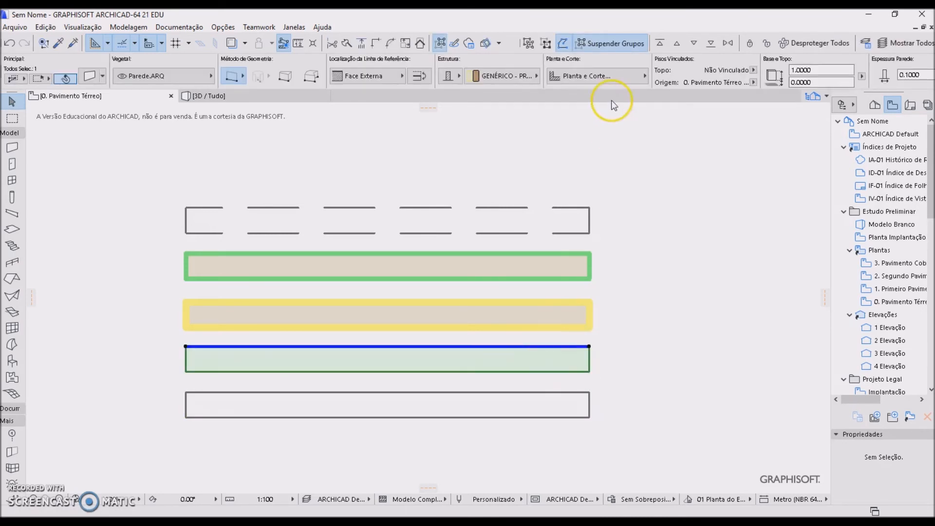
left_click(607, 80)
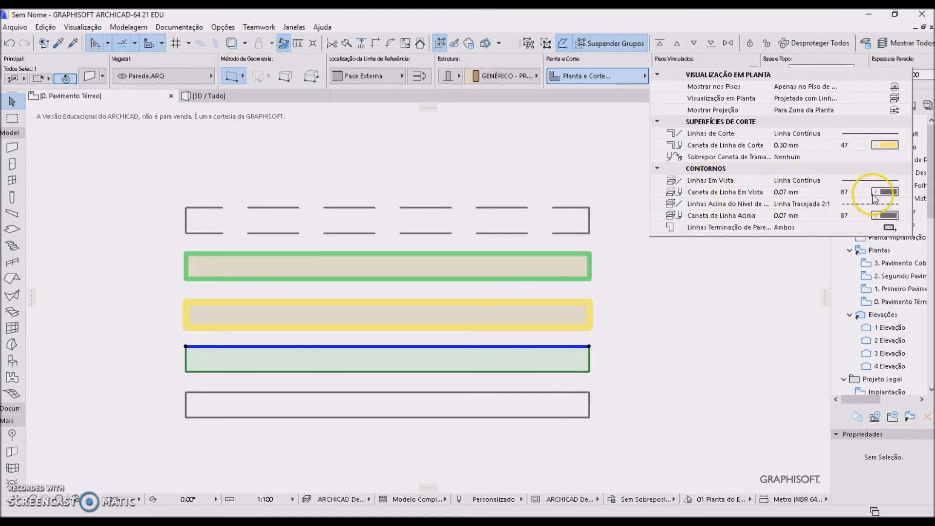
left_click(906, 194)
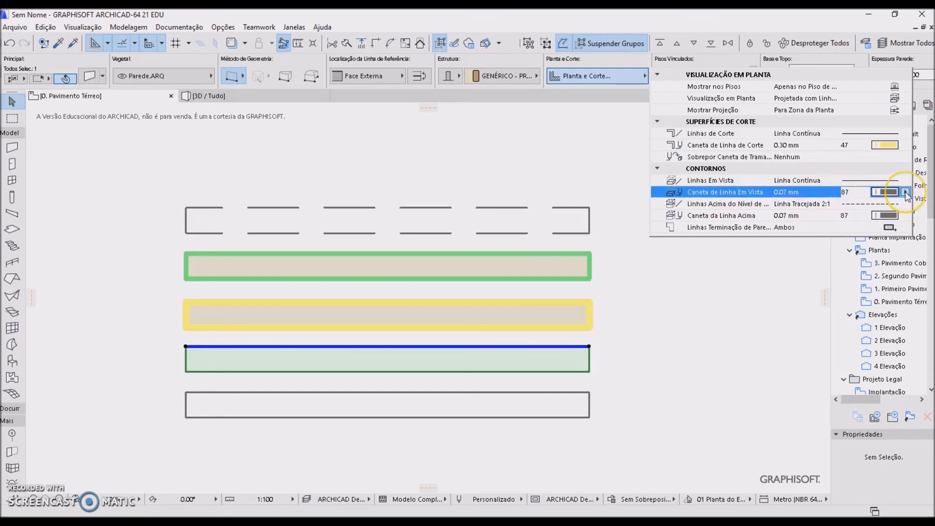
left_click(906, 193)
left_click(766, 319)
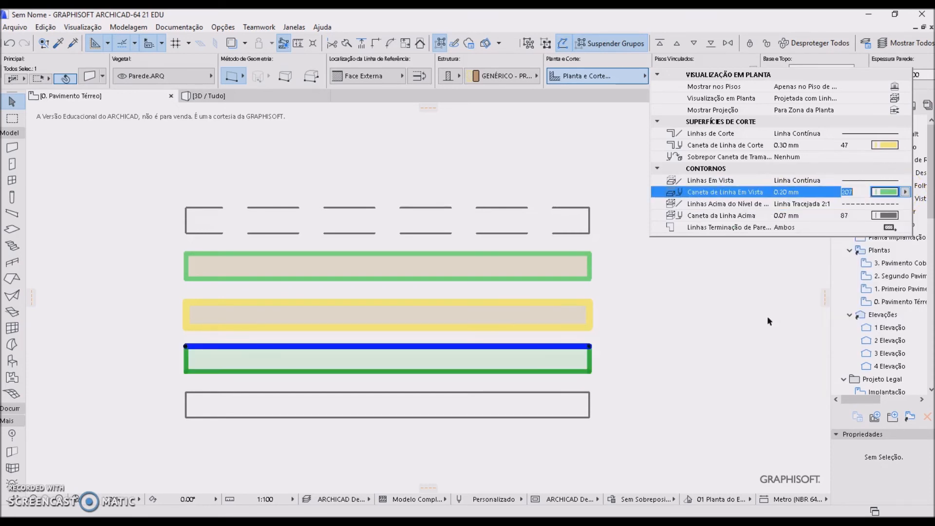
left_click(755, 316)
left_click(693, 393)
left_click(322, 351)
left_click(462, 369)
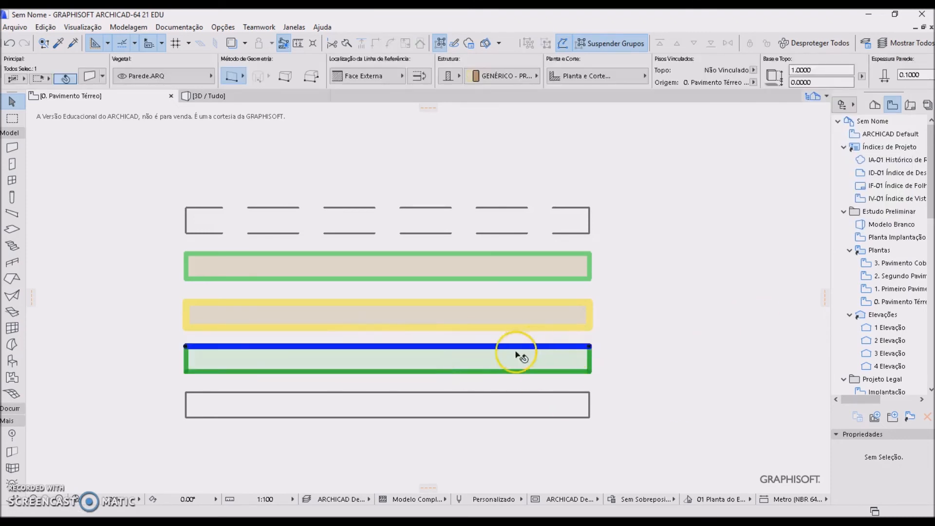
key("Escape")
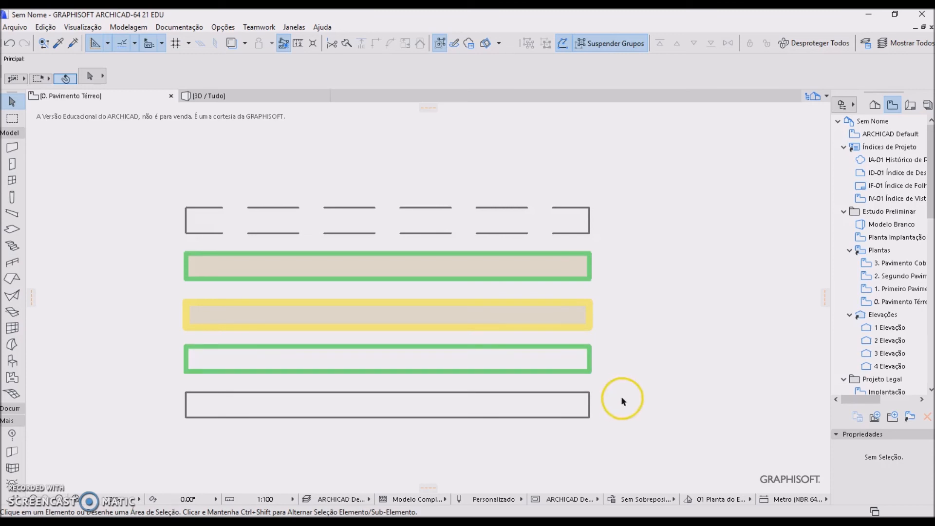
Review the pens and colours of the customised model view pen set and close it without changes
left_click(188, 28)
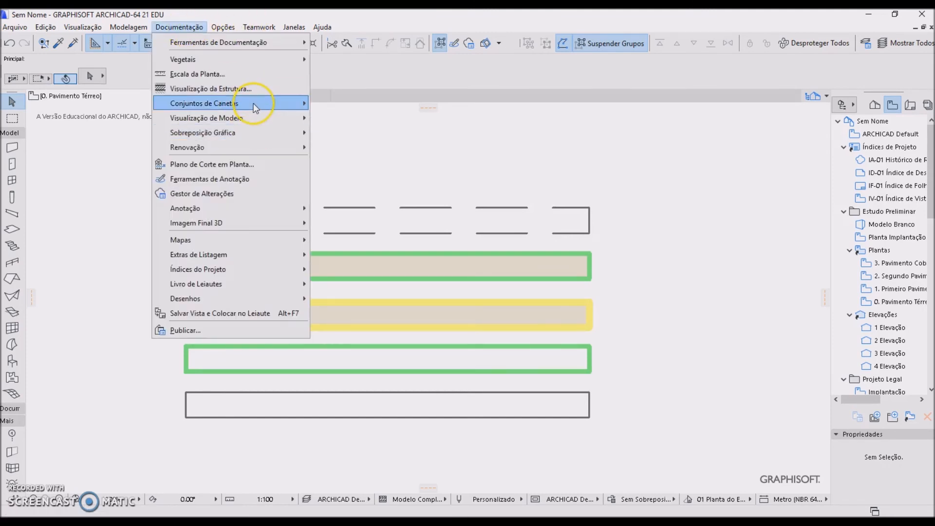
mouse_move(254, 103)
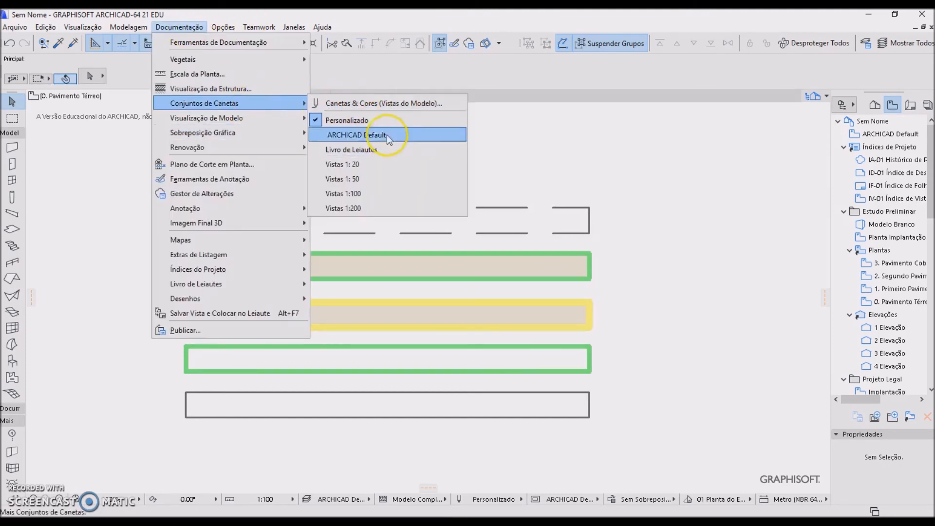
left_click(369, 103)
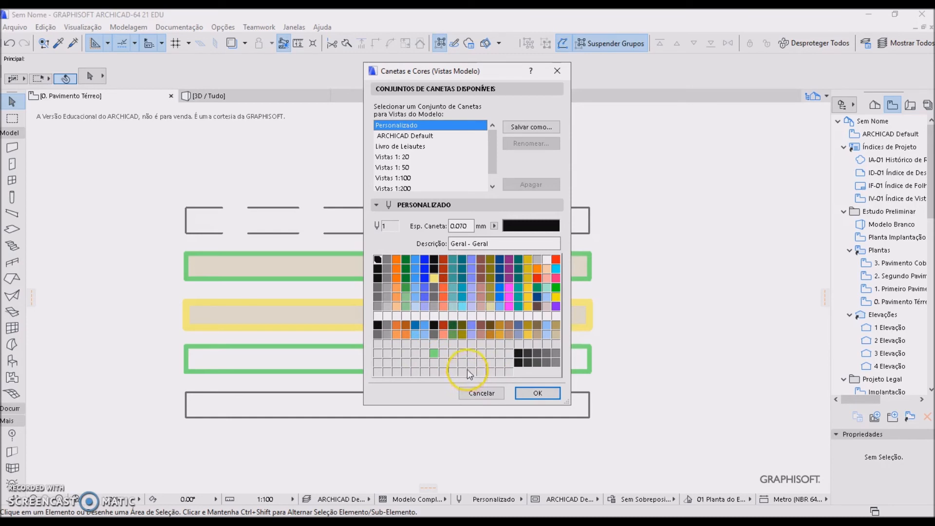
left_click(481, 392)
Examine the line types and pens in the floor plan and section settings of the green-outlined cut wall
left_click(518, 274)
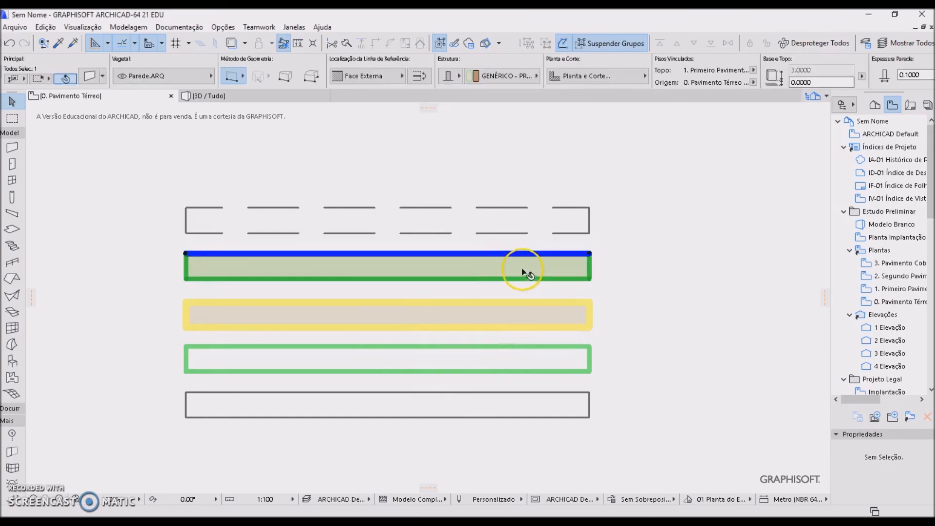
left_click(581, 78)
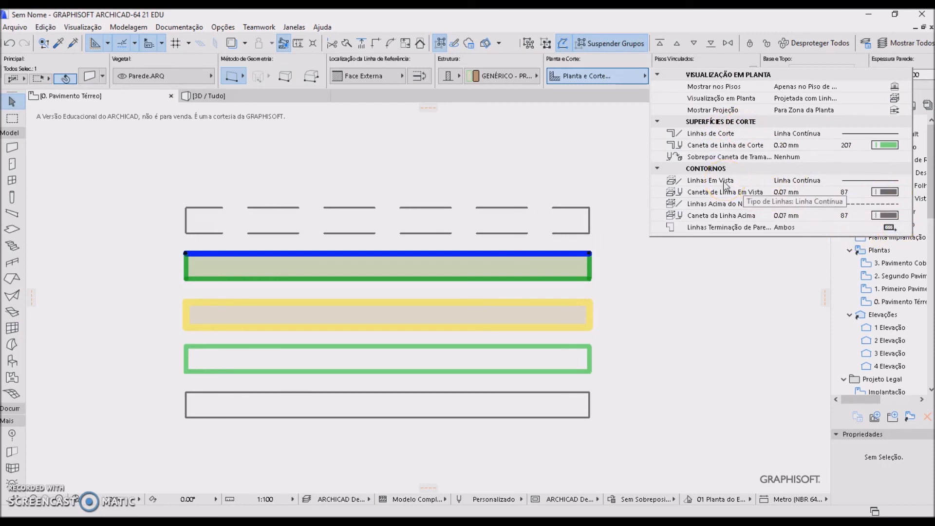
left_click(650, 369)
left_click(654, 360)
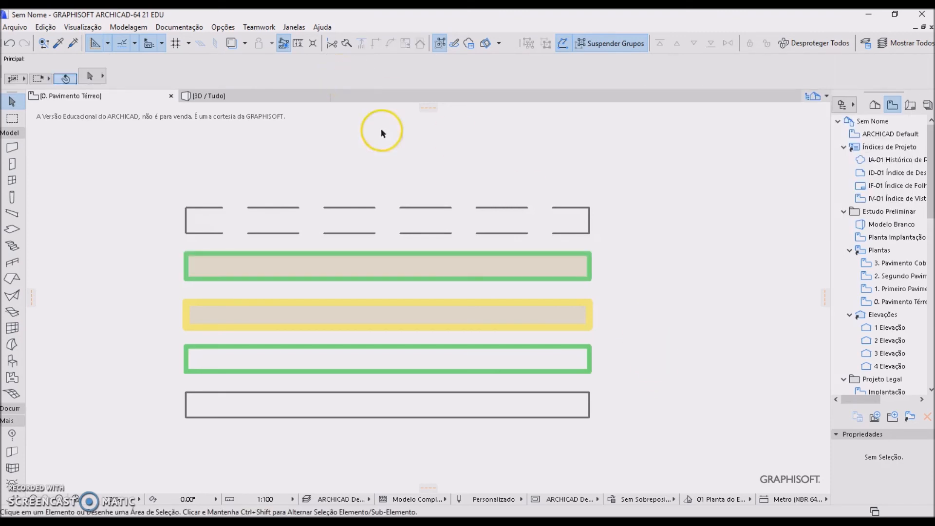
Switch the model view pen set to Vistas 1:20 and compare the wall outlines
middle_click_drag(380, 167, 411, 162)
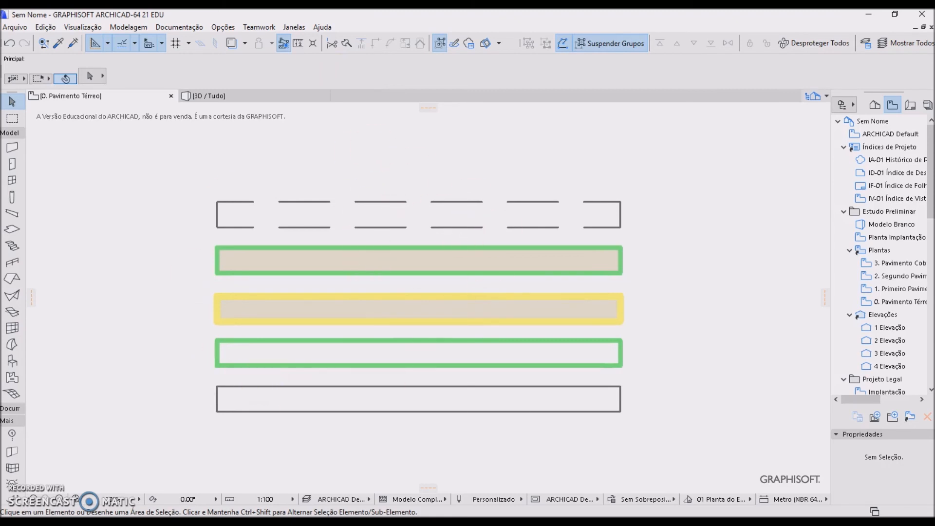
left_click(178, 28)
mouse_move(267, 101)
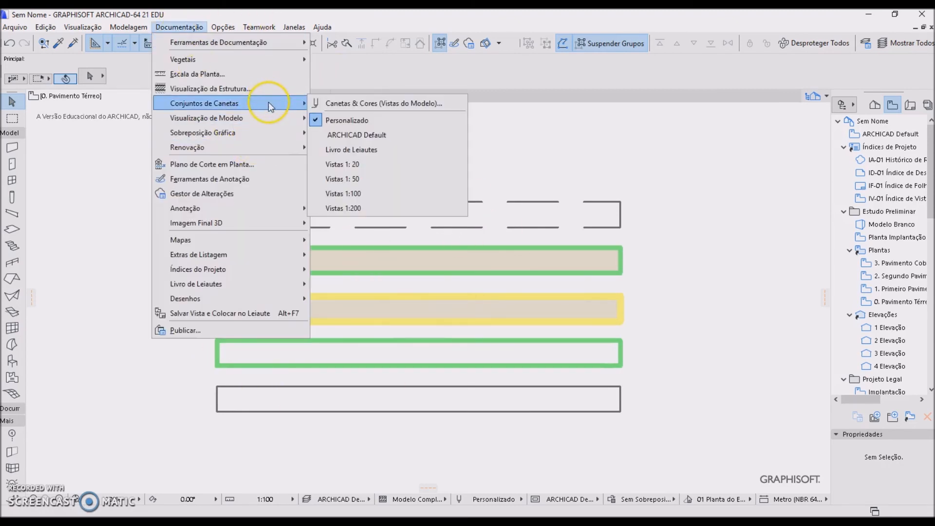
left_click(364, 167)
left_click(321, 164)
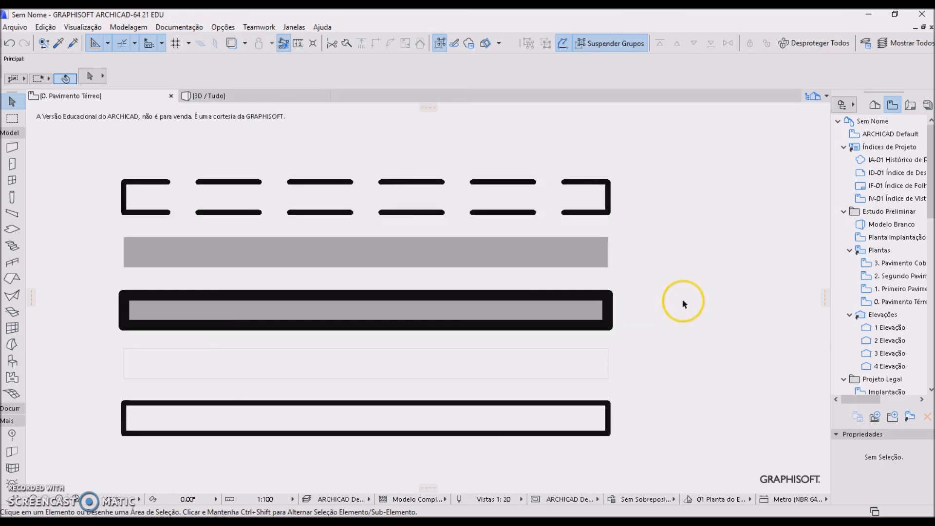
middle_click_drag(683, 300, 742, 293)
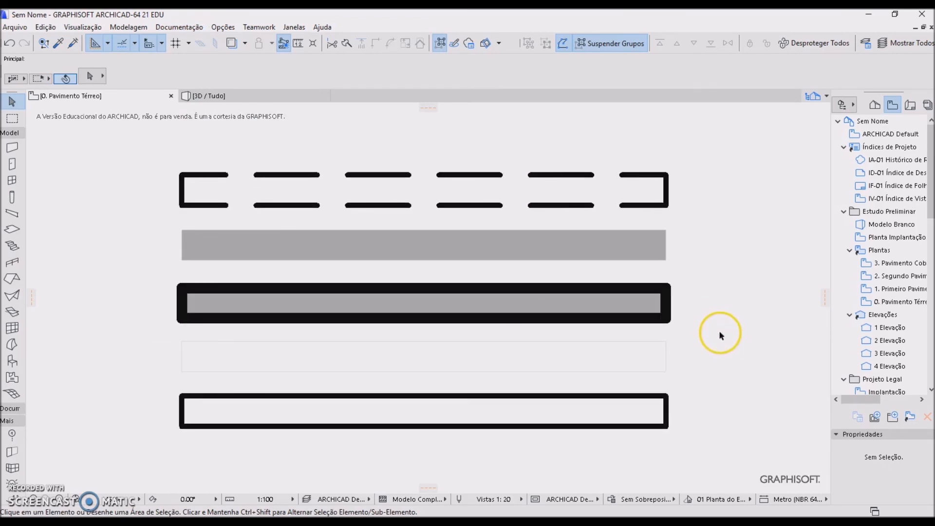
Switch the model view pen set to Vistas 1:50 and from there to Vistas 1:100
left_click(179, 26)
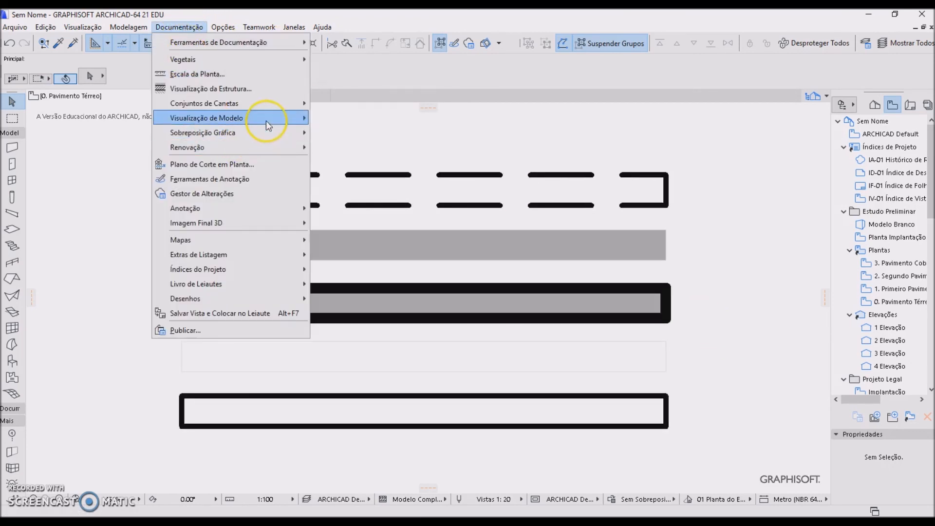
left_click(381, 178)
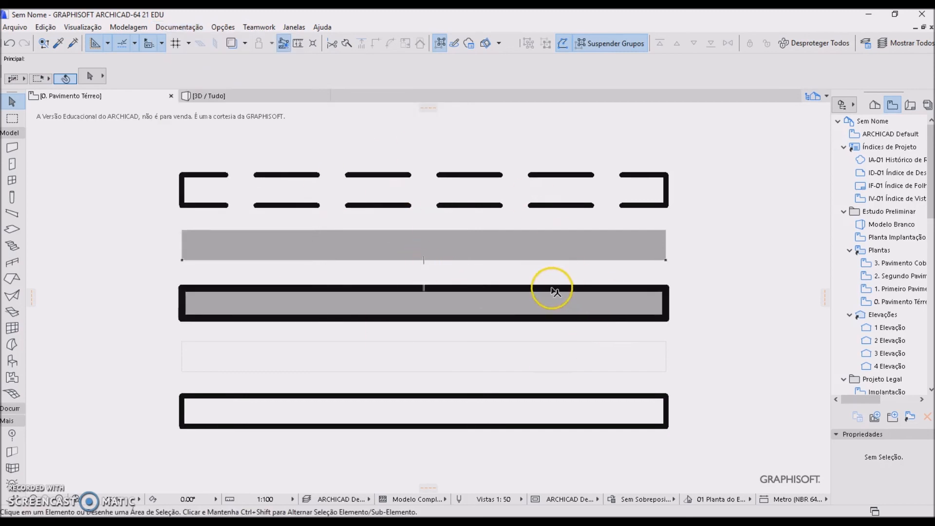
left_click(179, 28)
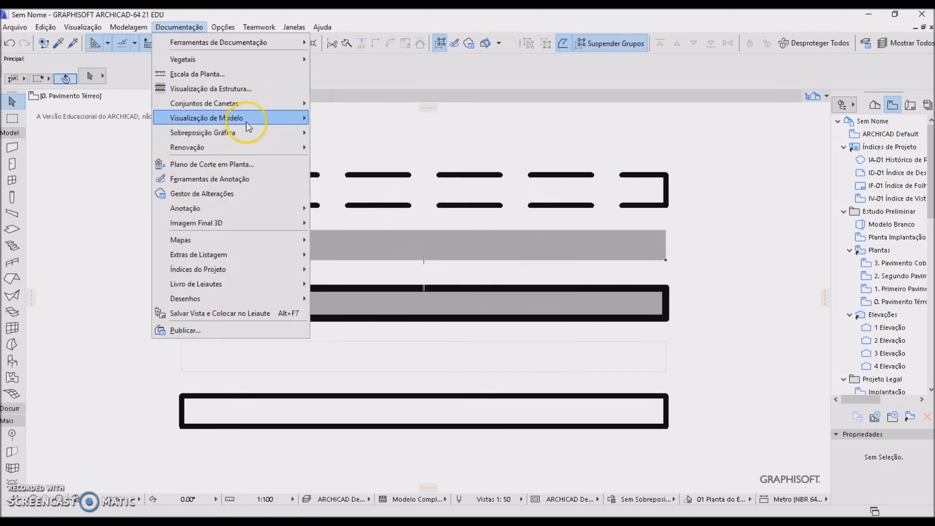
mouse_move(302, 103)
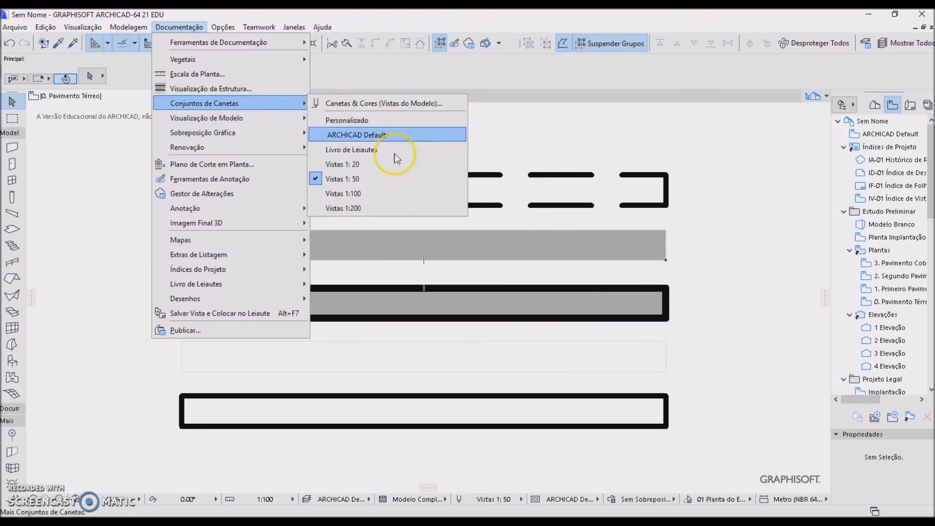
left_click(368, 194)
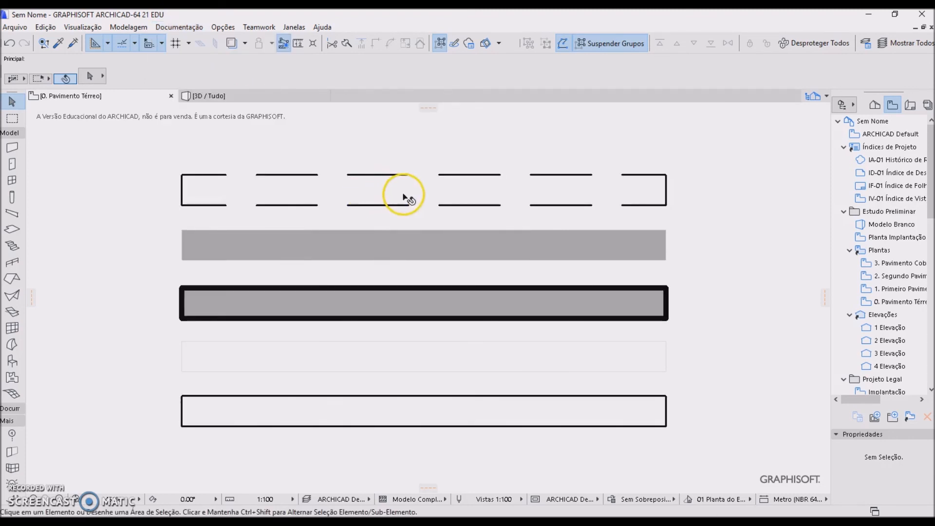
Apply the Vistas 1:200 pen set to the model view
left_click(199, 30)
mouse_move(244, 105)
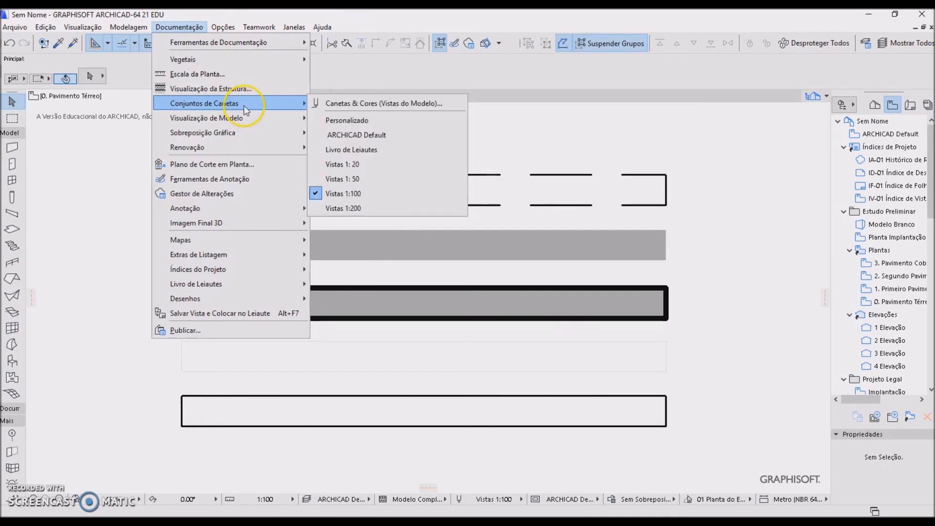
left_click(382, 207)
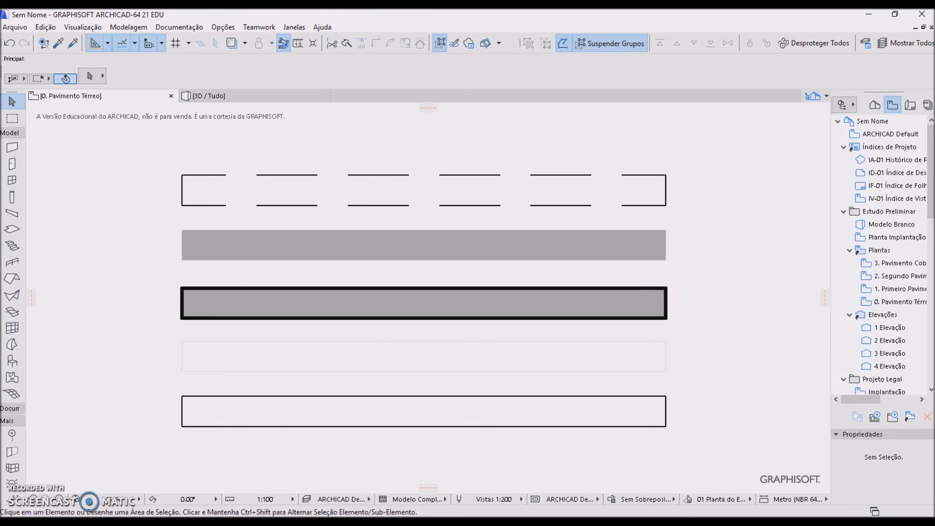
left_click(185, 27)
mouse_move(272, 104)
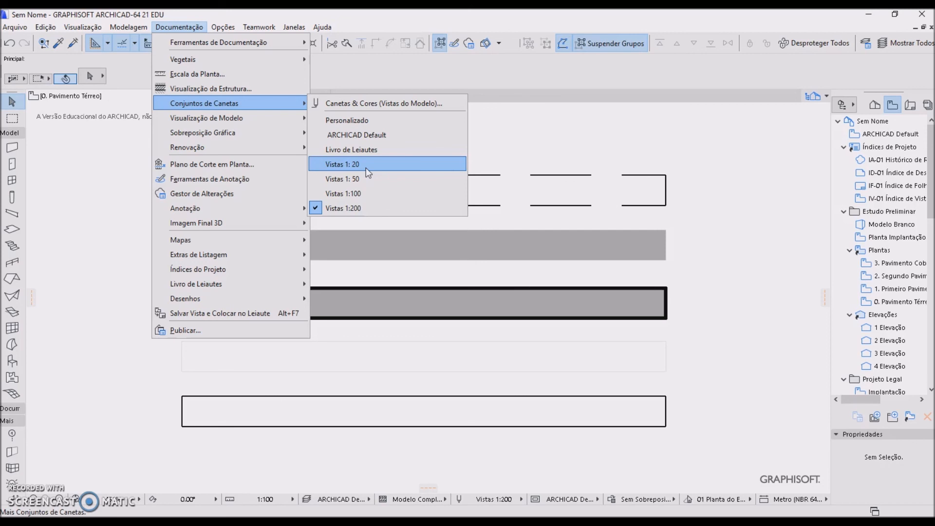
left_click(738, 251)
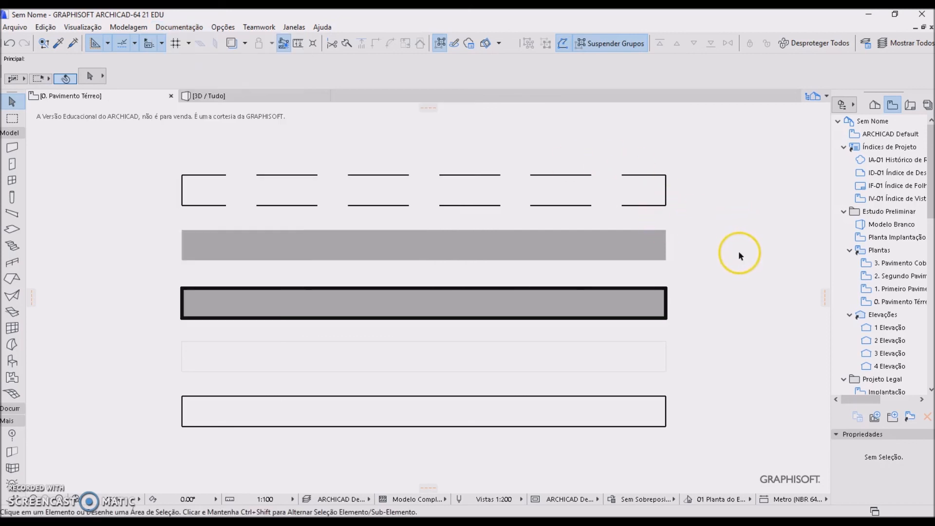